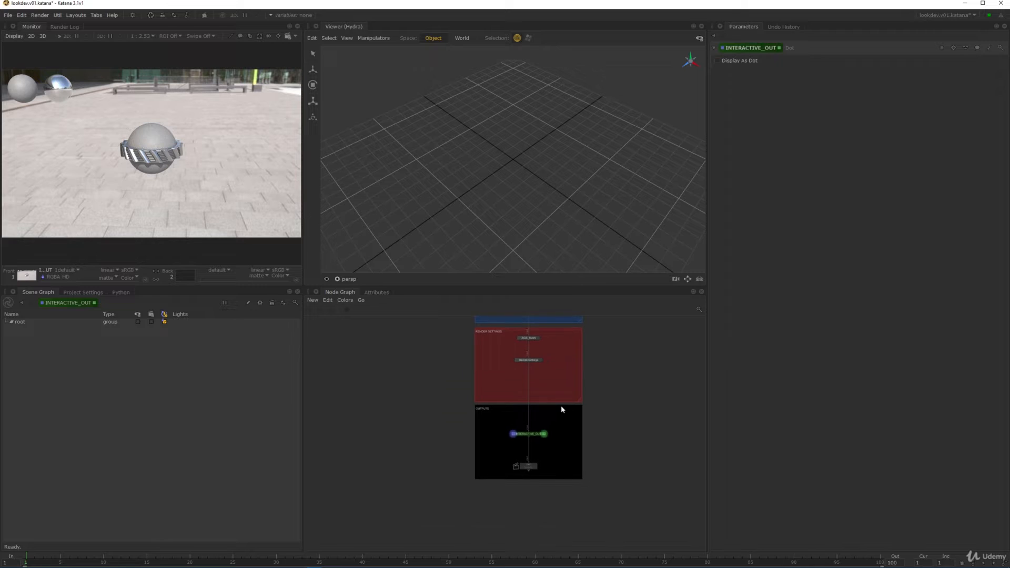
# Step: Move the RenderSettings node up closer to AGS_MAIN inside the RENDER SETTINGS backdrop
pyautogui.moveTo(560, 409); pyautogui.dragTo(562, 430, button='middle')
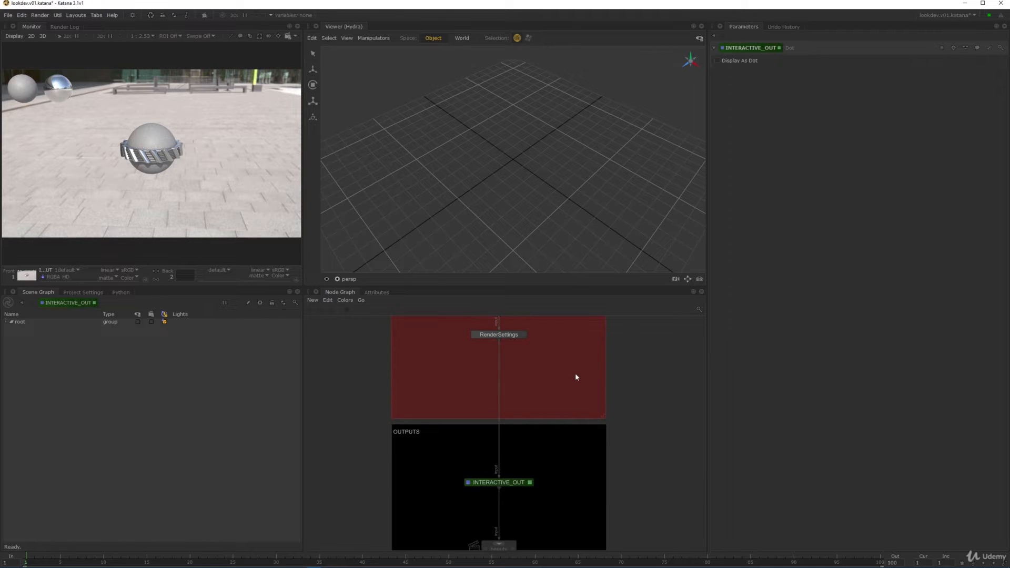
pyautogui.moveTo(575, 377); pyautogui.dragTo(583, 461, button='middle')
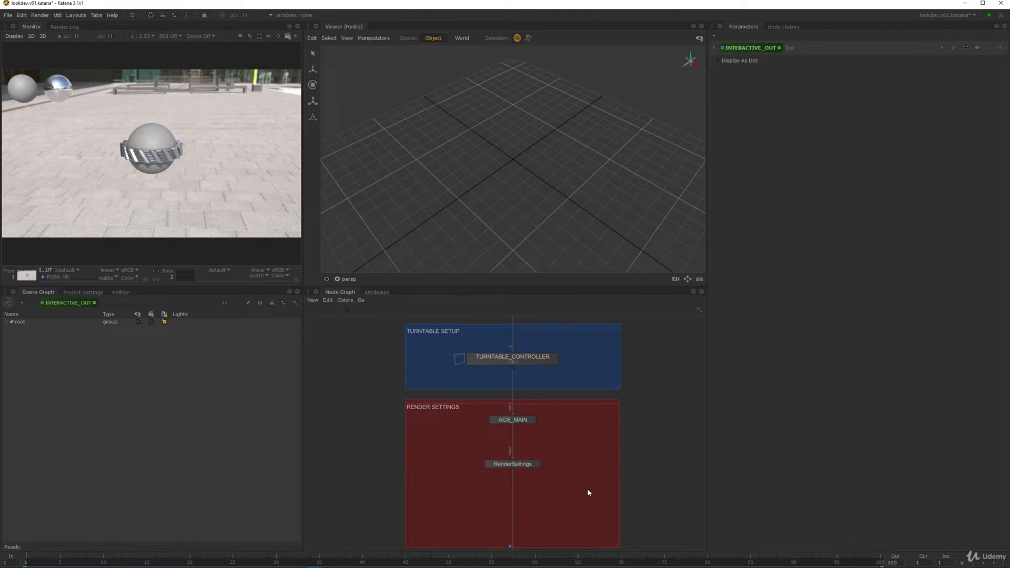
pyautogui.scroll(-5, 589, 492)
pyautogui.scroll(5, 582, 503)
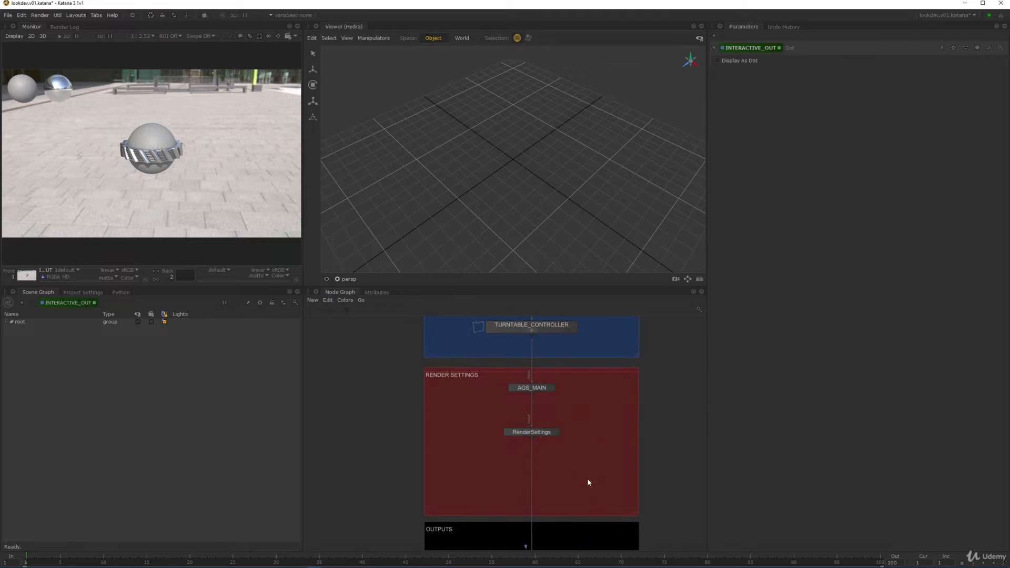
pyautogui.moveTo(587, 478); pyautogui.dragTo(590, 447, button='middle')
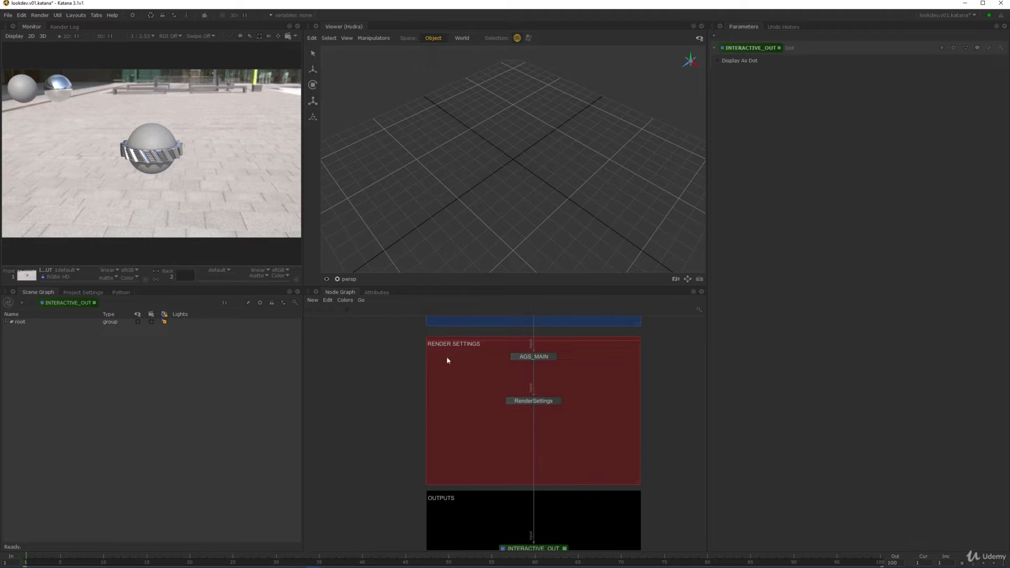
pyautogui.moveTo(539, 400); pyautogui.dragTo(539, 376)
pyautogui.moveTo(551, 417); pyautogui.dragTo(552, 433, button='middle')
pyautogui.scroll(3, 552, 433)
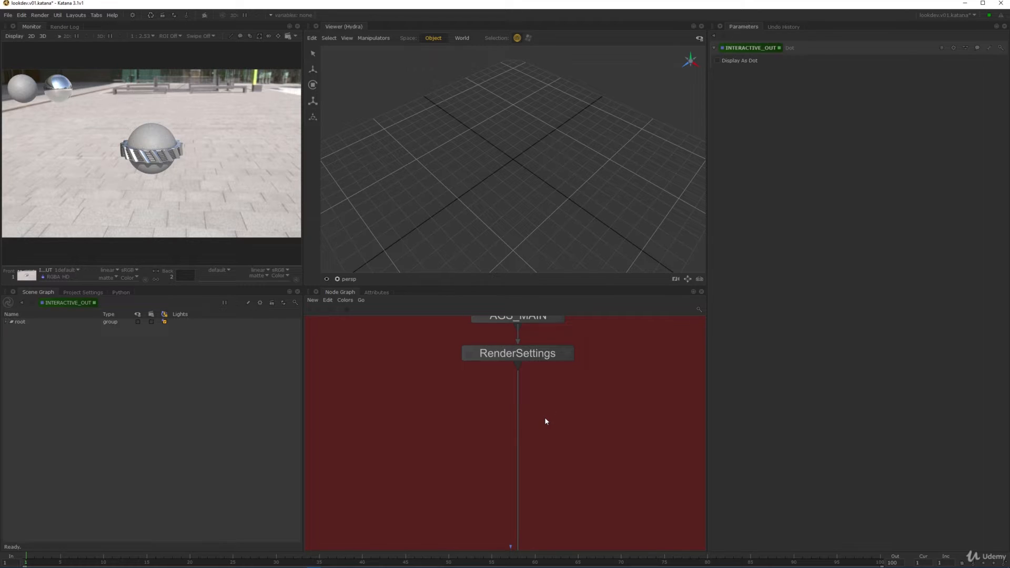
pyautogui.scroll(1, 143, 132)
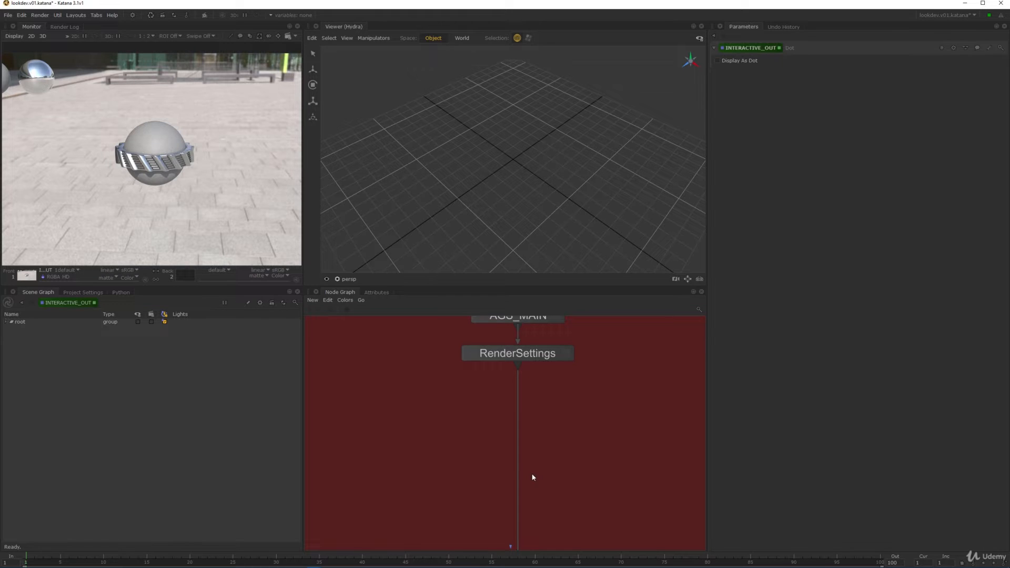
pyautogui.scroll(-2, 136, 139)
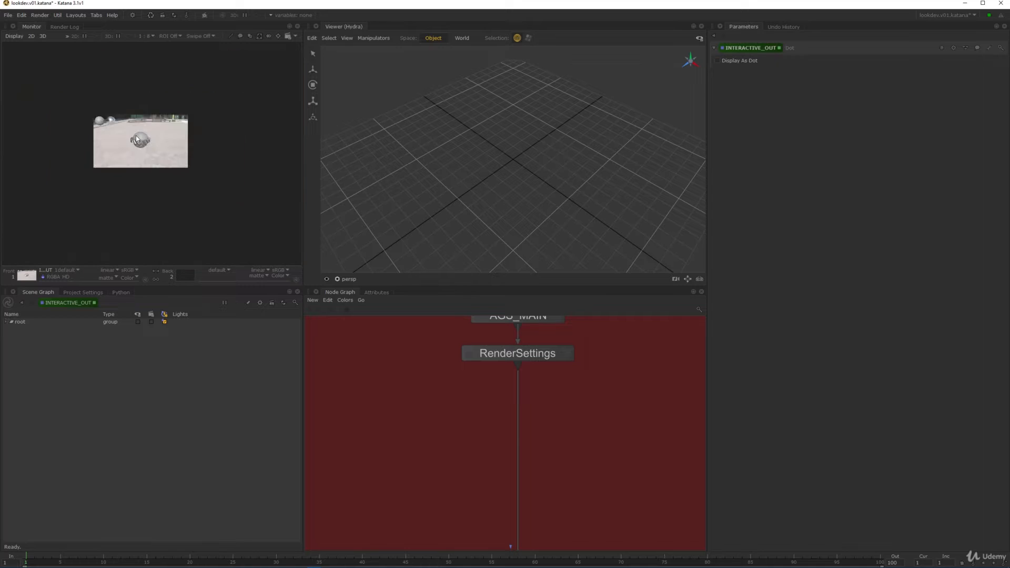
pyautogui.scroll(2, 135, 139)
pyautogui.scroll(1, 153, 149)
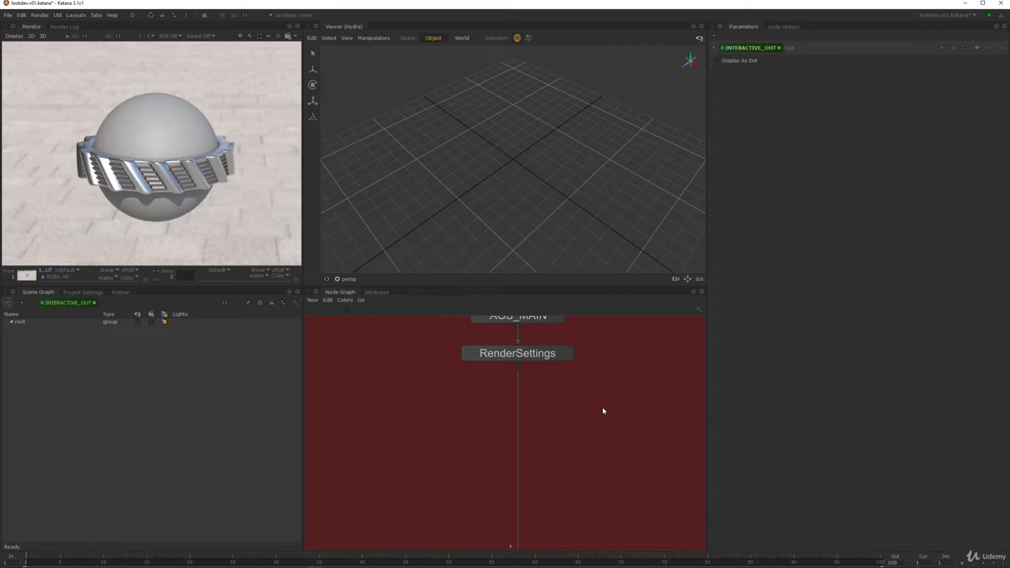
# Step: Add an ArnoldOutputChannelDefine node, insert it into the connection below RenderSettings and show its parameters
pyautogui.press('Tab')
pyautogui.write('ar')
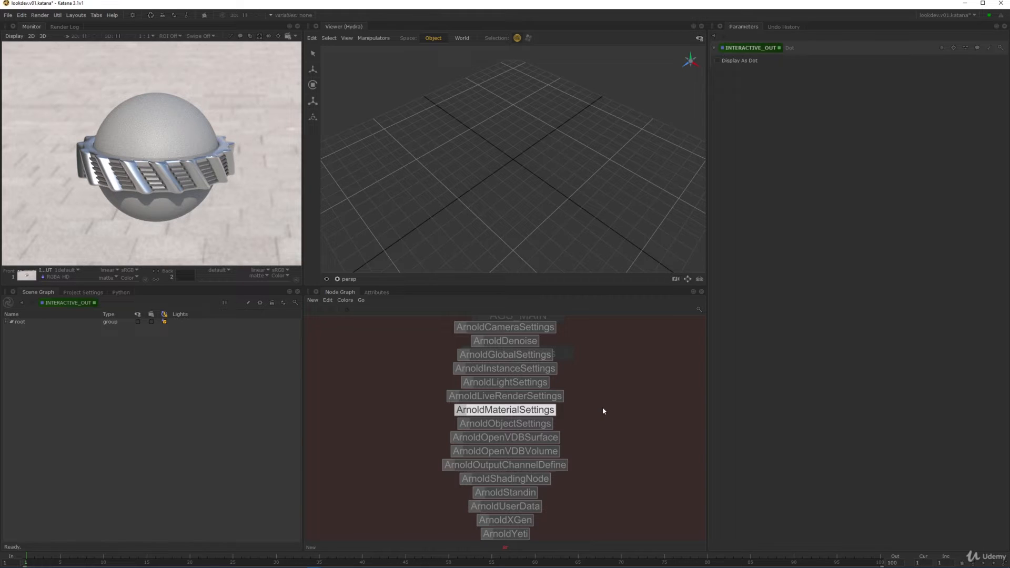
pyautogui.press('Down')
pyautogui.press('Down')
pyautogui.press('Down')
pyautogui.press('Down')
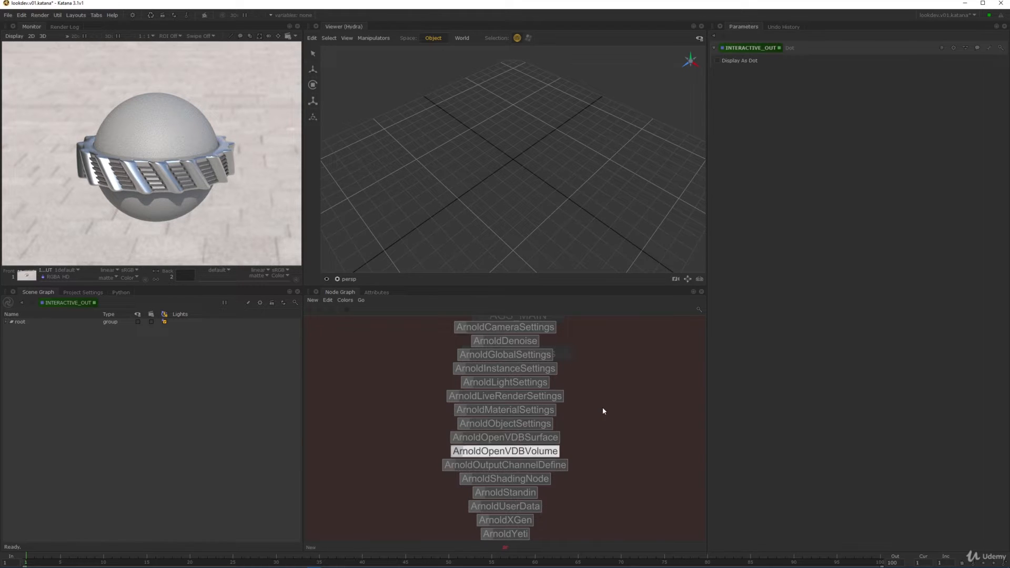
pyautogui.press('Return')
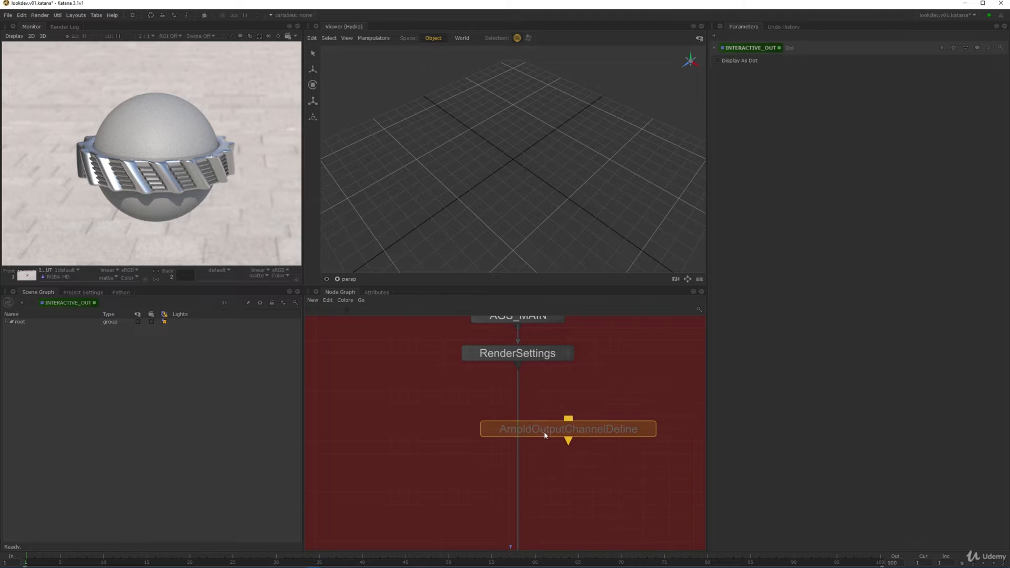
pyautogui.click(541, 417)
pyautogui.click(525, 428)
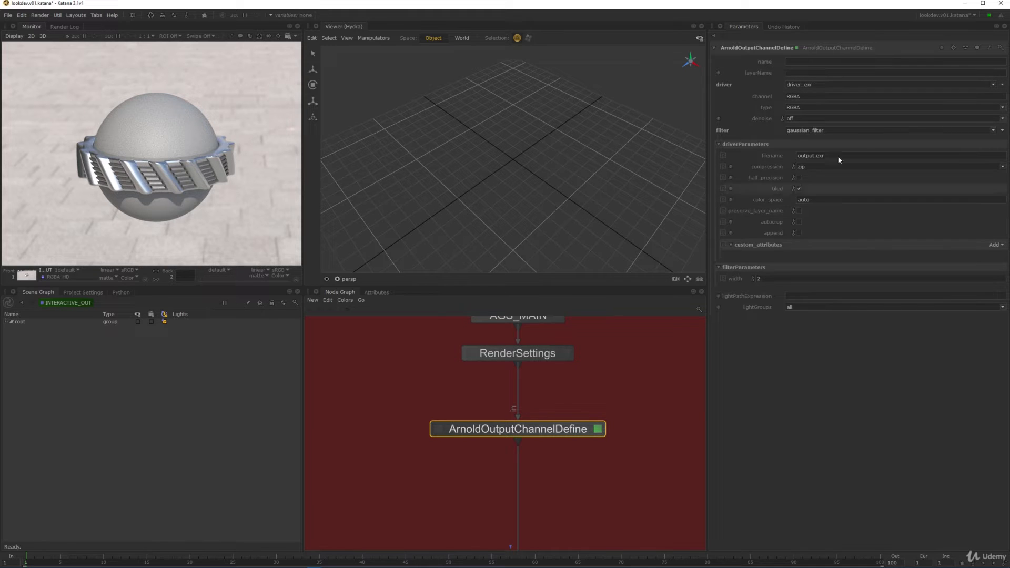
# Step: Name the new output channel diffuse
pyautogui.click(804, 63)
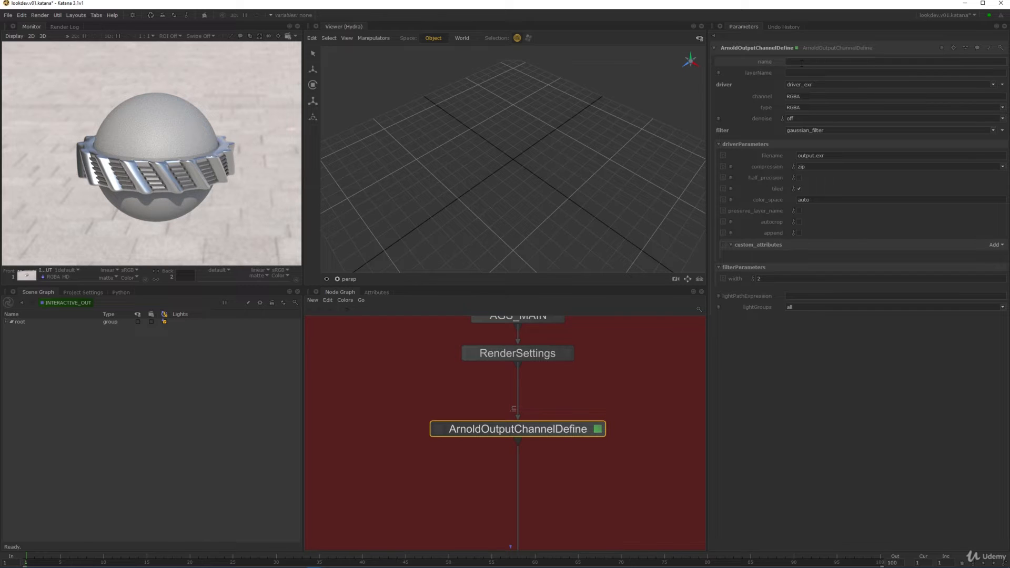
pyautogui.write('diffuse')
pyautogui.press('Return')
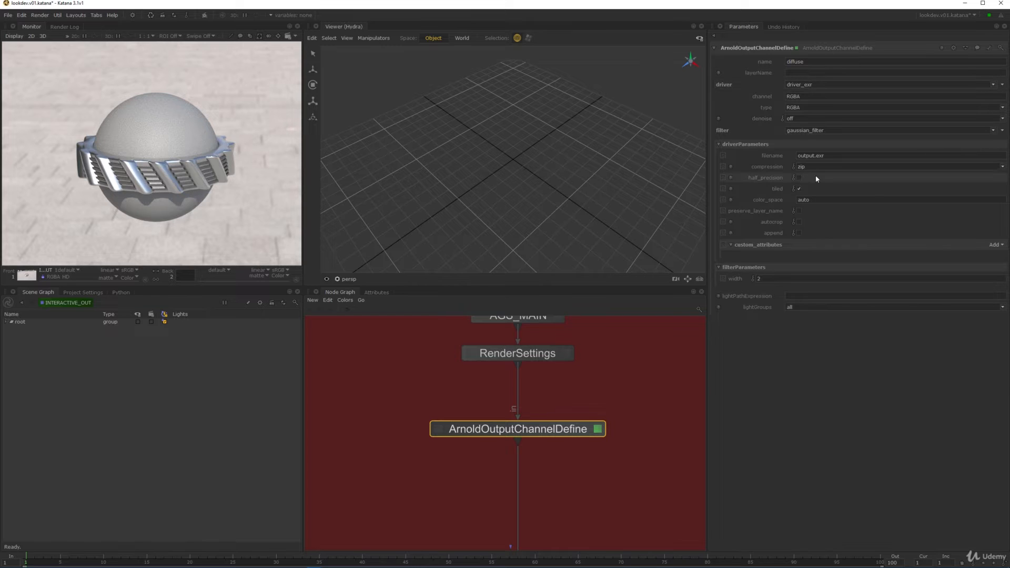
# Step: Open the documentation linked from the lightPathExpression help and look through its built-in expressions, syntax and light group sections
pyautogui.moveTo(720, 301)
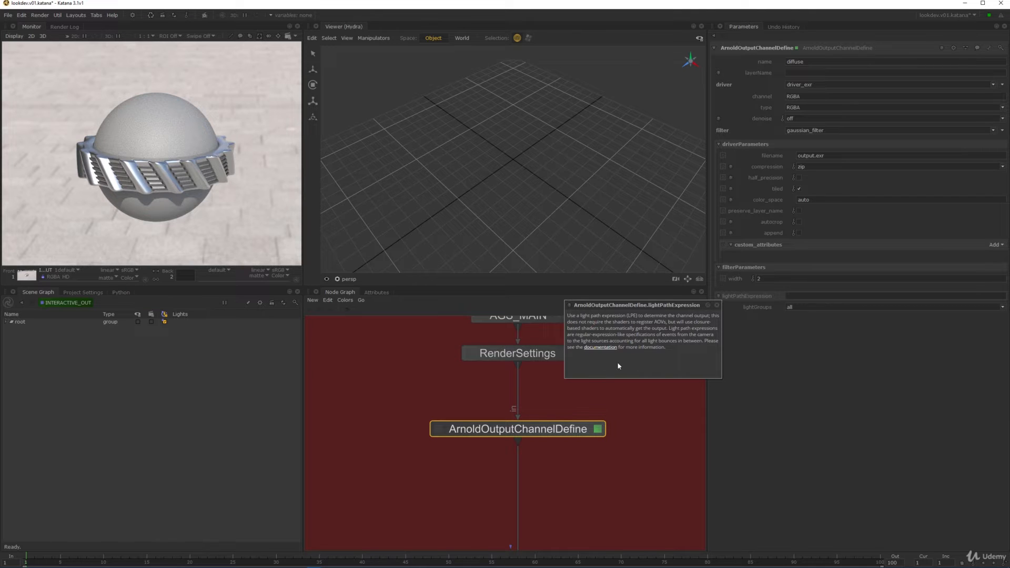
pyautogui.click(594, 348)
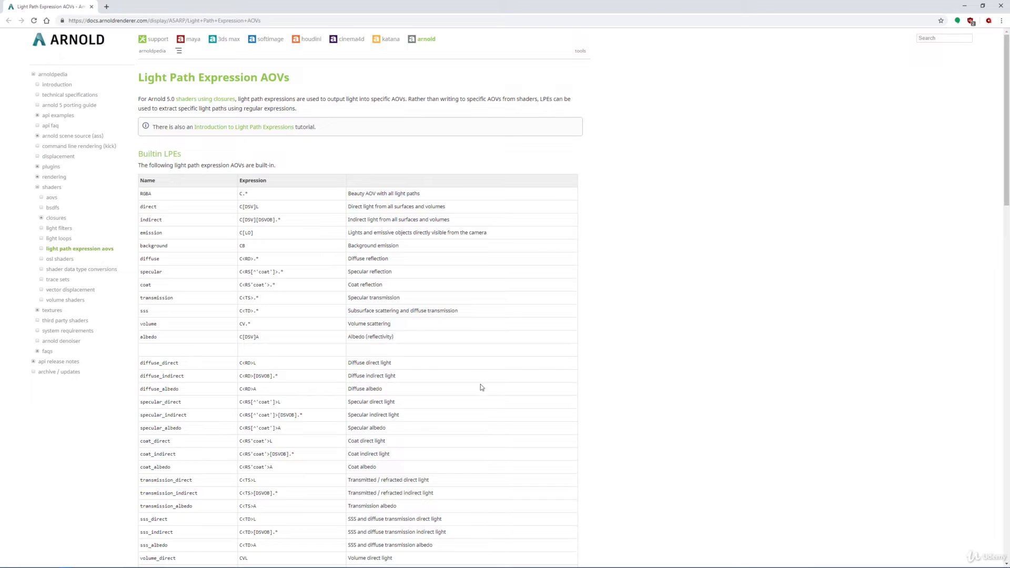
pyautogui.scroll(-10, 292, 352)
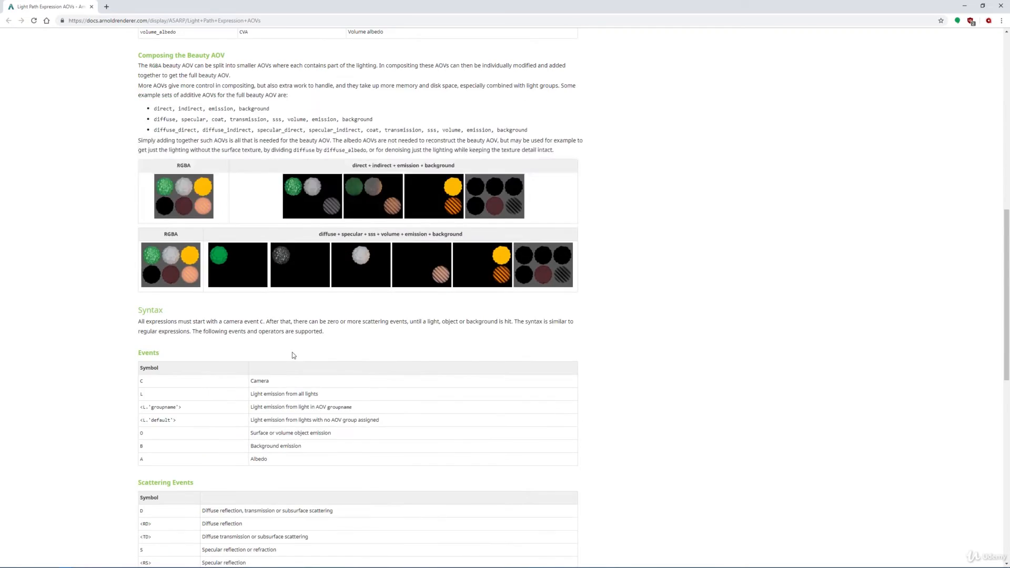
pyautogui.scroll(5, 292, 352)
pyautogui.scroll(2, 292, 355)
pyautogui.scroll(-8, 289, 356)
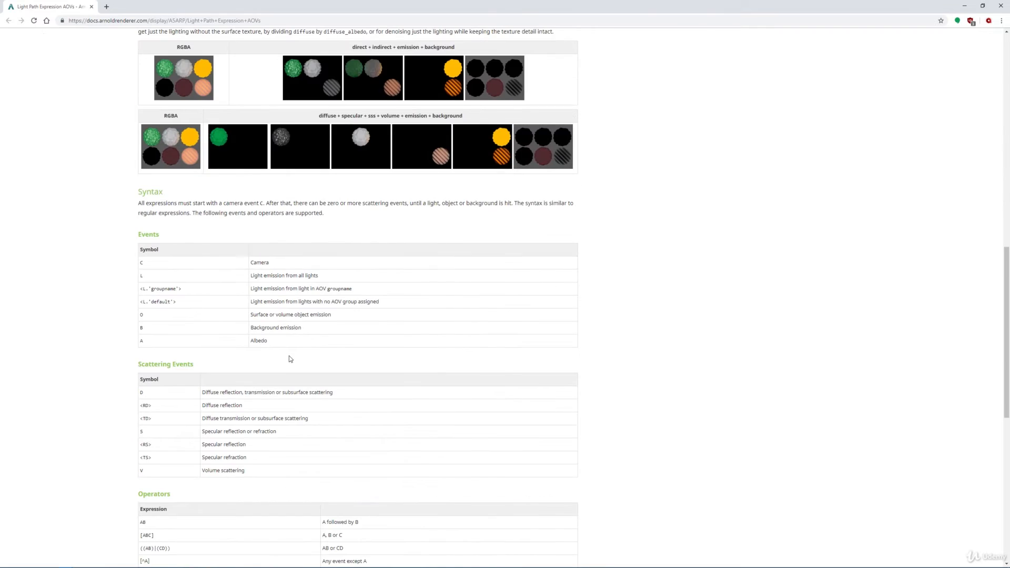
pyautogui.scroll(-5, 244, 281)
pyautogui.moveTo(291, 122); pyautogui.dragTo(389, 427)
pyautogui.scroll(-4, 427, 370)
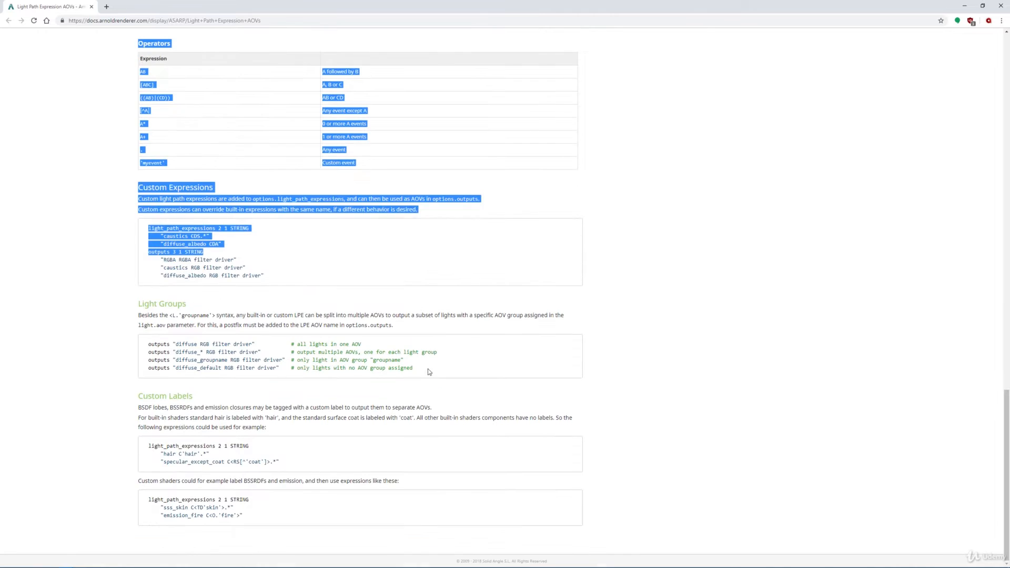
pyautogui.click(655, 361)
pyautogui.scroll(15, 661, 369)
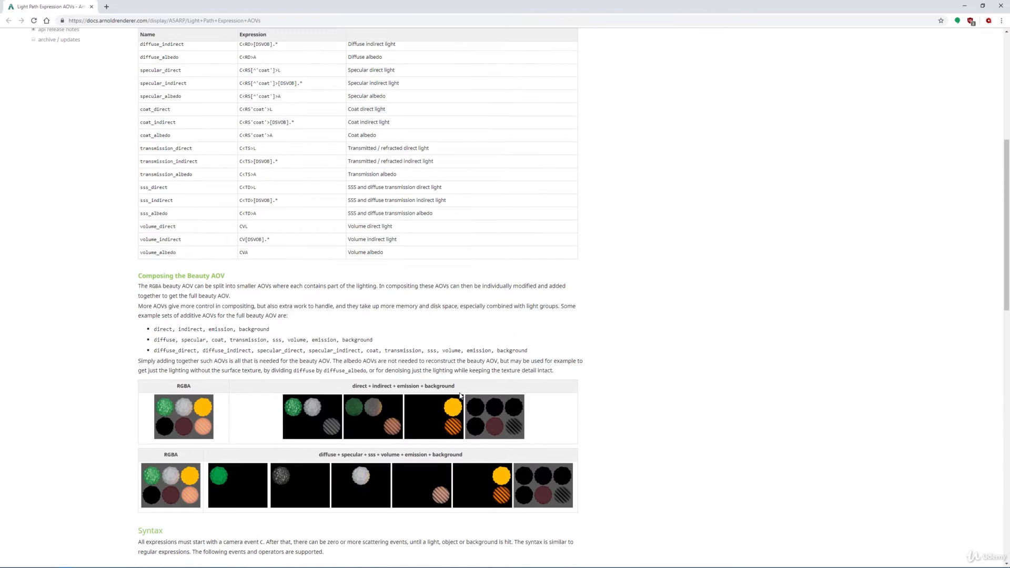
pyautogui.scroll(4, 315, 368)
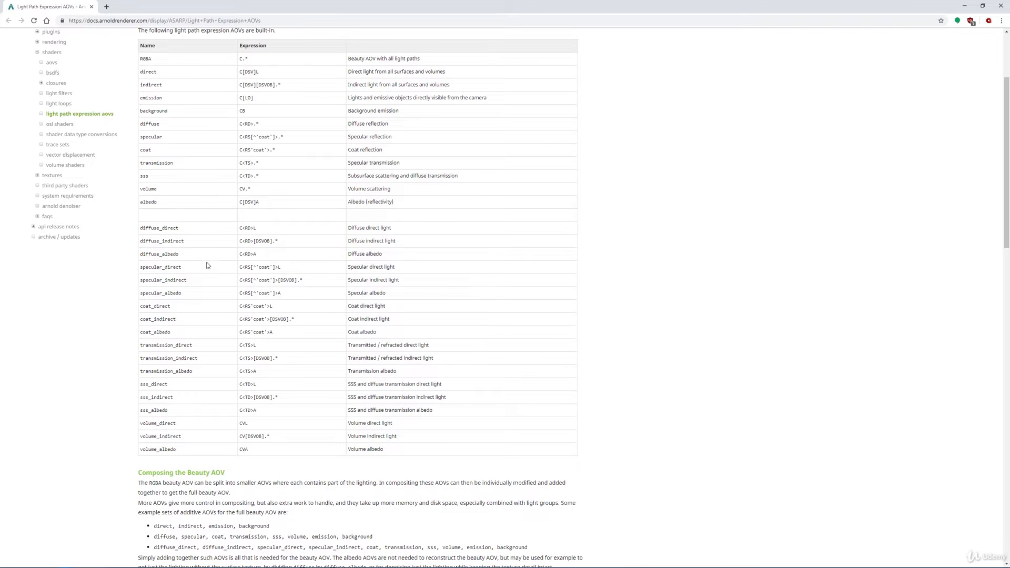
# Step: Copy the built-in diffuse expression C<RD>.* from the documentation table into the output channel's lightPathExpression in Katana
pyautogui.doubleClick(150, 124)
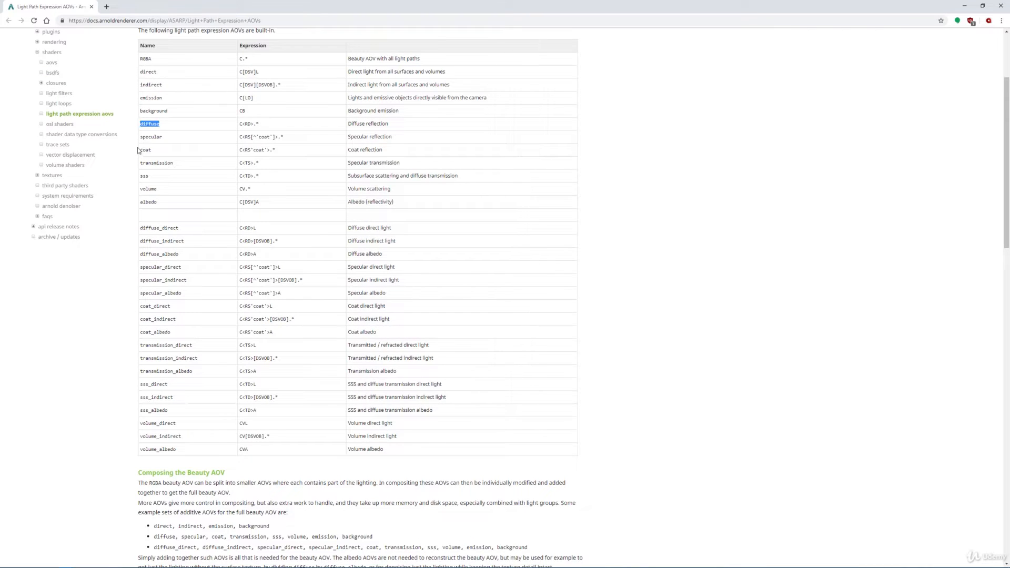
pyautogui.moveTo(260, 124); pyautogui.dragTo(243, 125)
pyautogui.click(241, 128)
pyautogui.tripleClick(269, 127)
pyautogui.hotkey('ctrl', 'c')
pyautogui.moveTo(408, 3); pyautogui.dragTo(1009, 158)
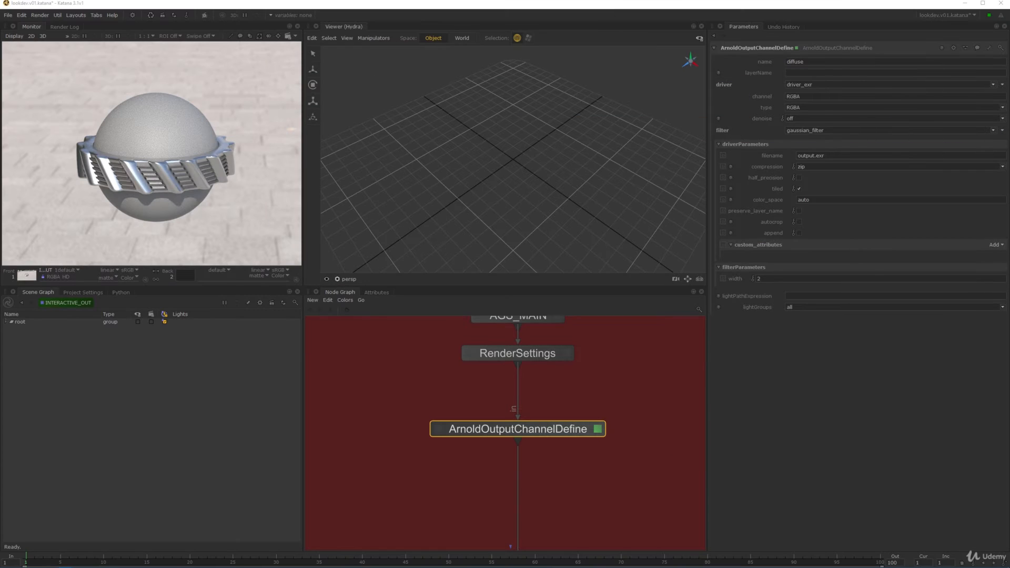
pyautogui.click(787, 295)
pyautogui.hotkey('ctrl', 'v')
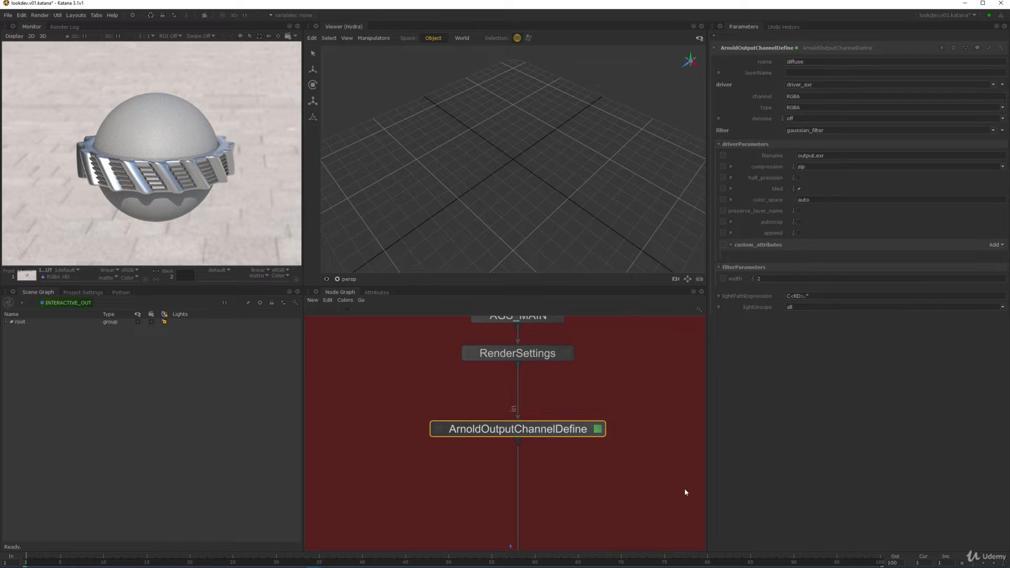
pyautogui.click(564, 467)
# Step: Check the render options of INTERACTIVE_OUT and the passes offered for the front image in the Monitor
pyautogui.scroll(-6, 590, 466)
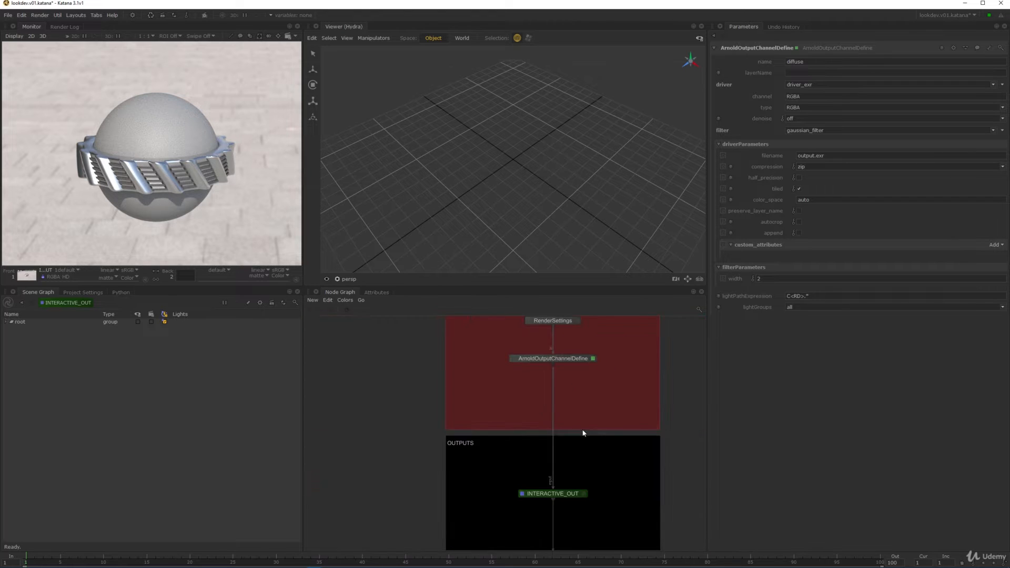
pyautogui.rightClick(566, 471)
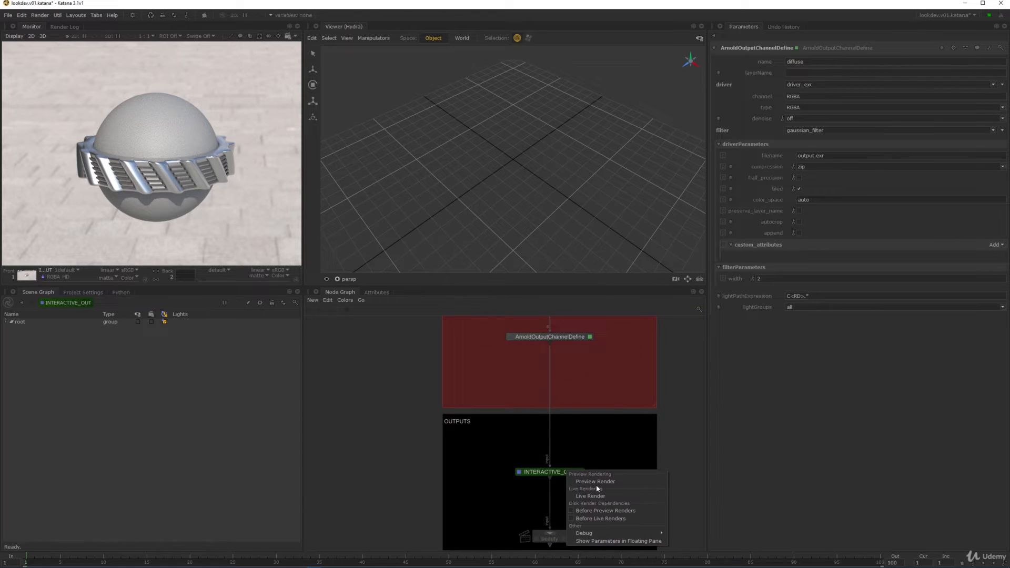
pyautogui.click(622, 406)
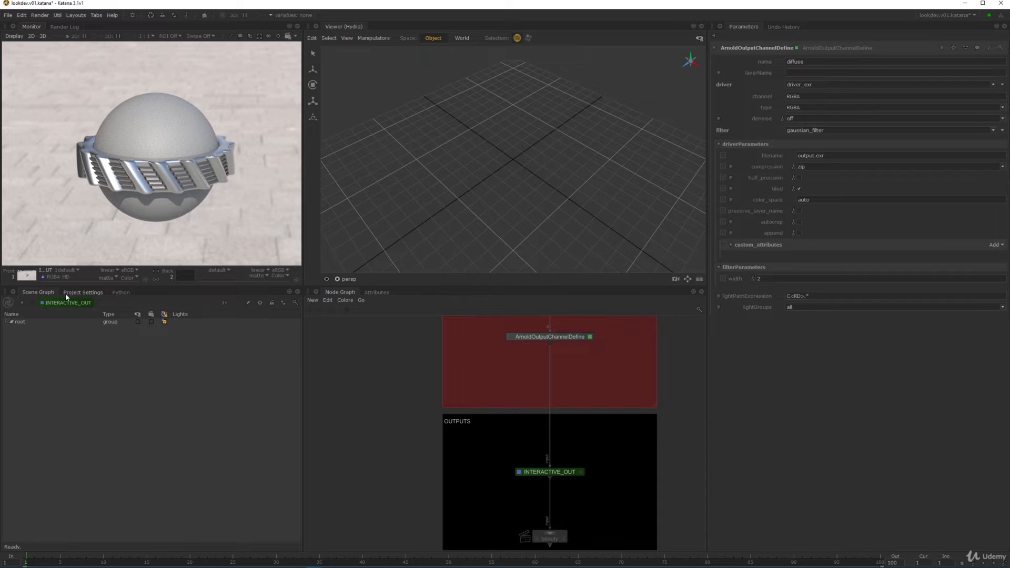
pyautogui.click(67, 270)
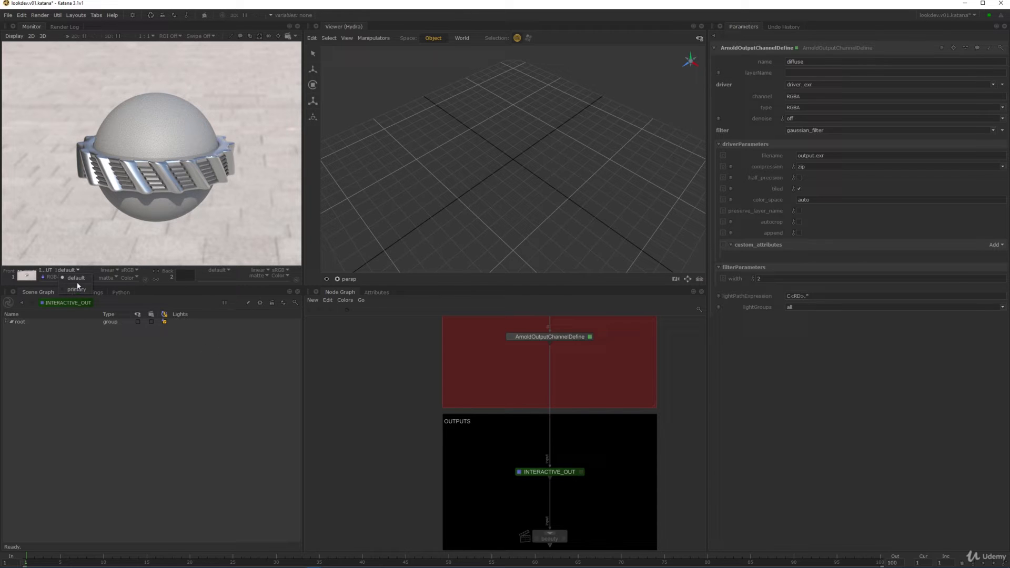
pyautogui.click(653, 374)
# Step: Move the RenderSettings node downstream so it sits connected below ArnoldOutputChannelDefine
pyautogui.moveTo(586, 416); pyautogui.dragTo(562, 482, button='middle')
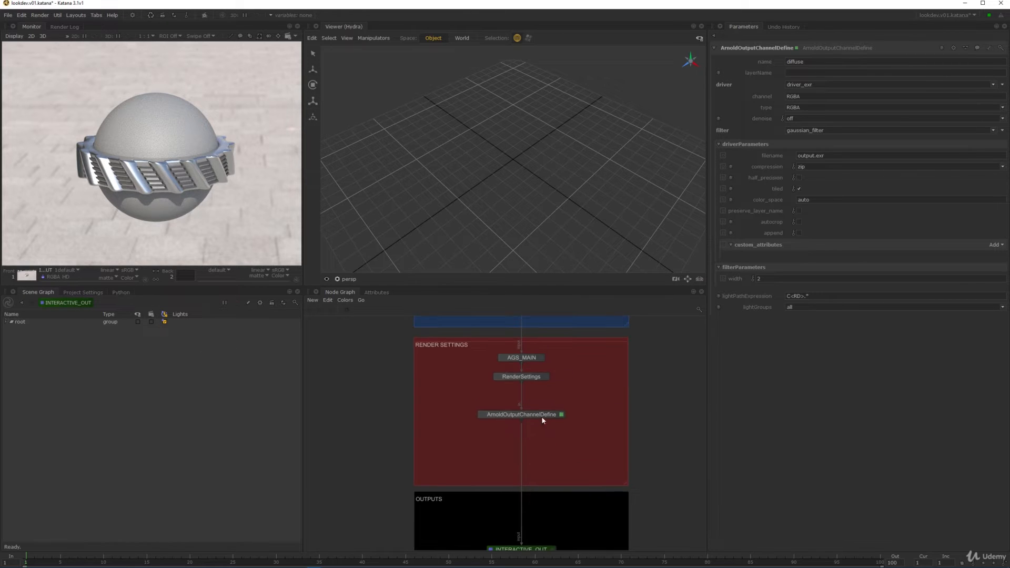
pyautogui.click(520, 377)
pyautogui.scroll(3, 520, 377)
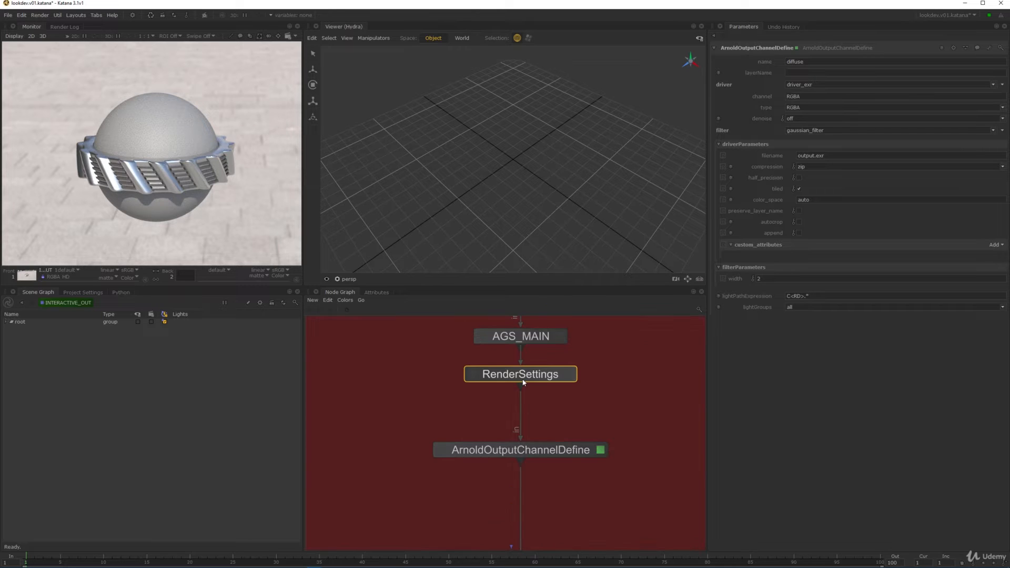
pyautogui.moveTo(525, 377); pyautogui.dragTo(562, 452)
# Step: Show the RenderSettings parameters and check which outputs interactiveOutputs offers
pyautogui.press('e')
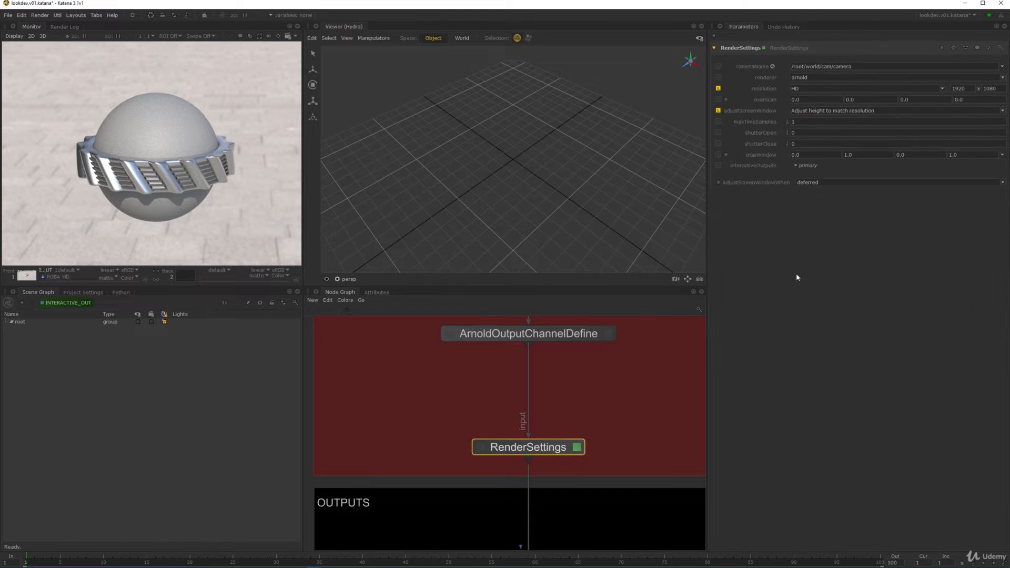
pyautogui.click(796, 166)
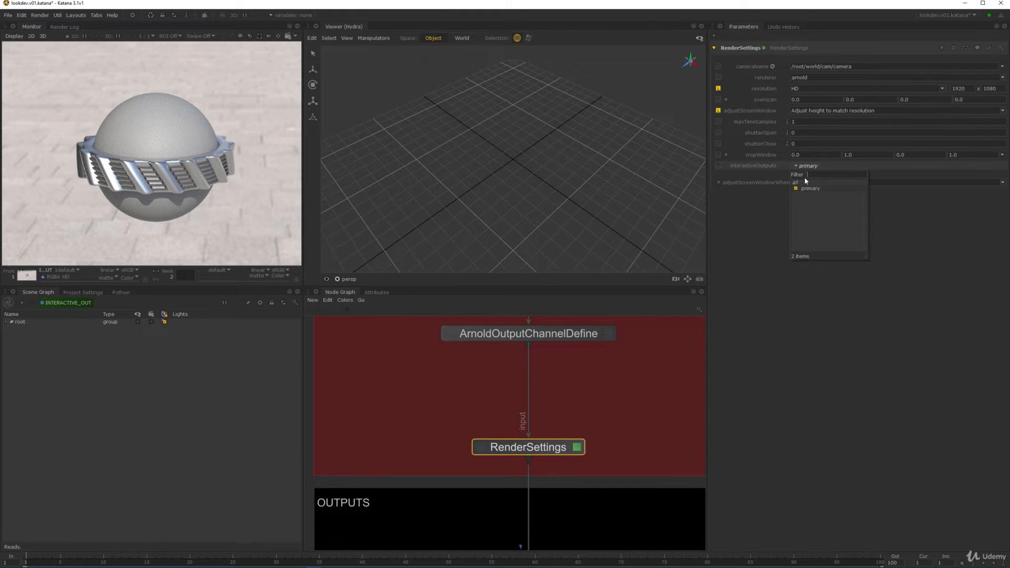
pyautogui.click(623, 392)
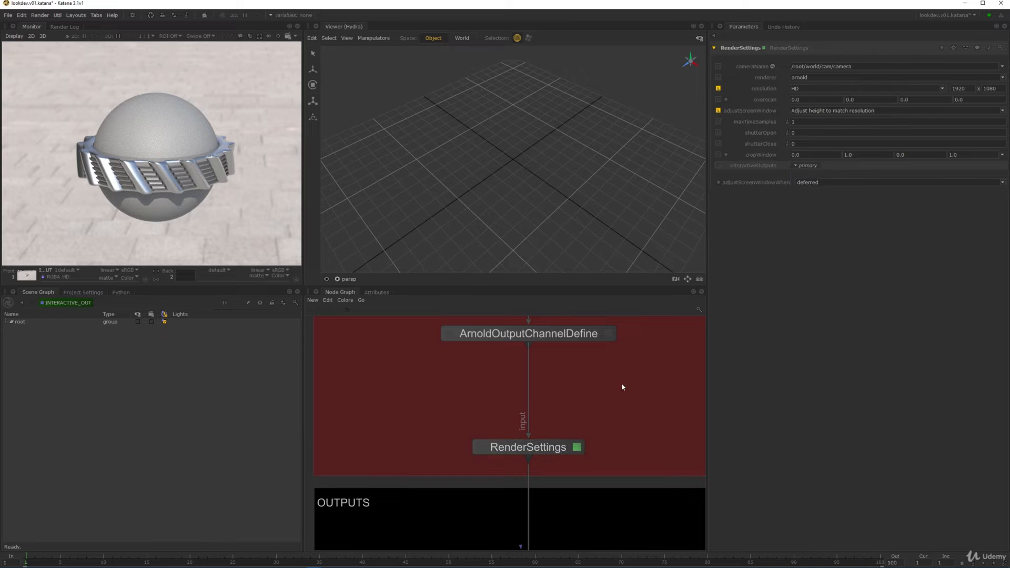
# Step: Move ArnoldOutputChannelDefine up just below AGS_MAIN and show its parameters again
pyautogui.moveTo(618, 368); pyautogui.dragTo(609, 468, button='middle')
pyautogui.moveTo(560, 438); pyautogui.dragTo(559, 380)
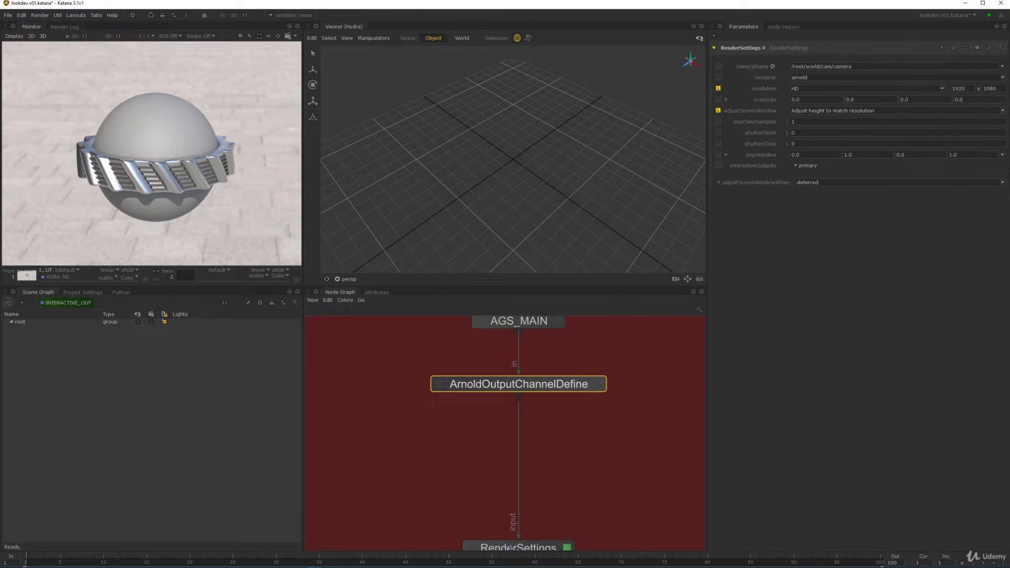
pyautogui.moveTo(318, 563)
pyautogui.click(598, 384)
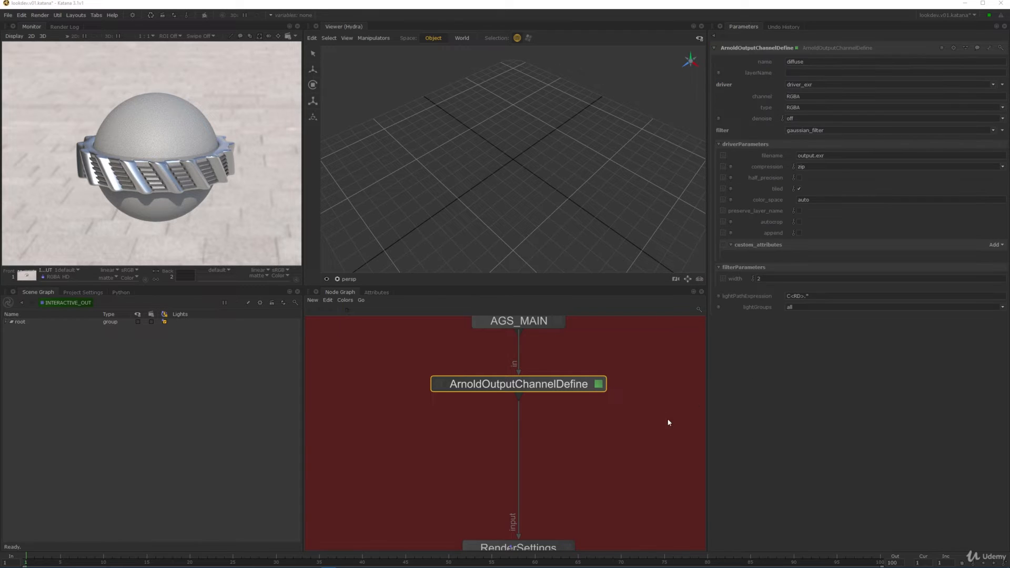
# Step: Add a RenderOutputDefine node connected below ArnoldOutputChannelDefine and show its parameters
pyautogui.click(561, 409)
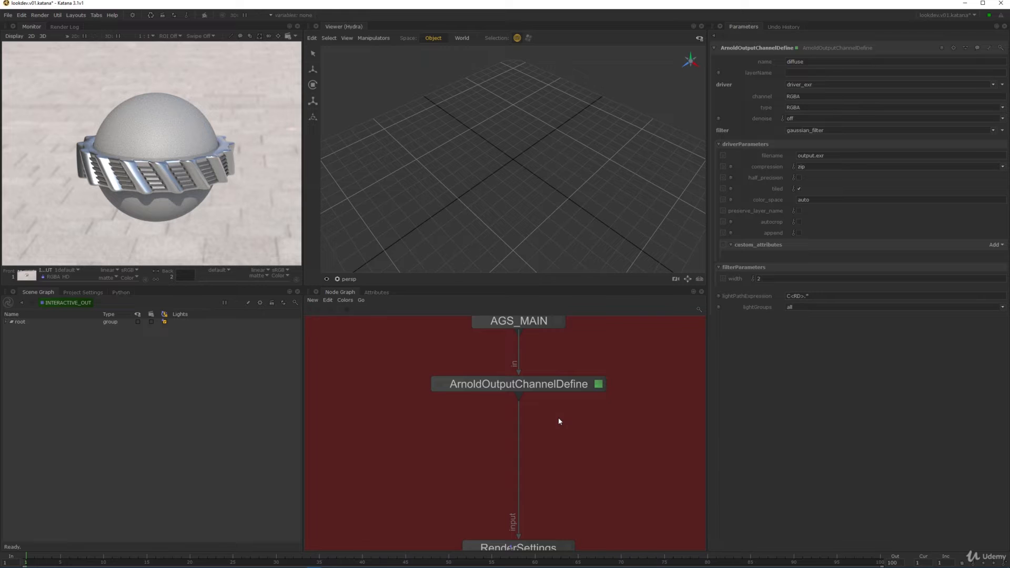
pyautogui.press('Tab')
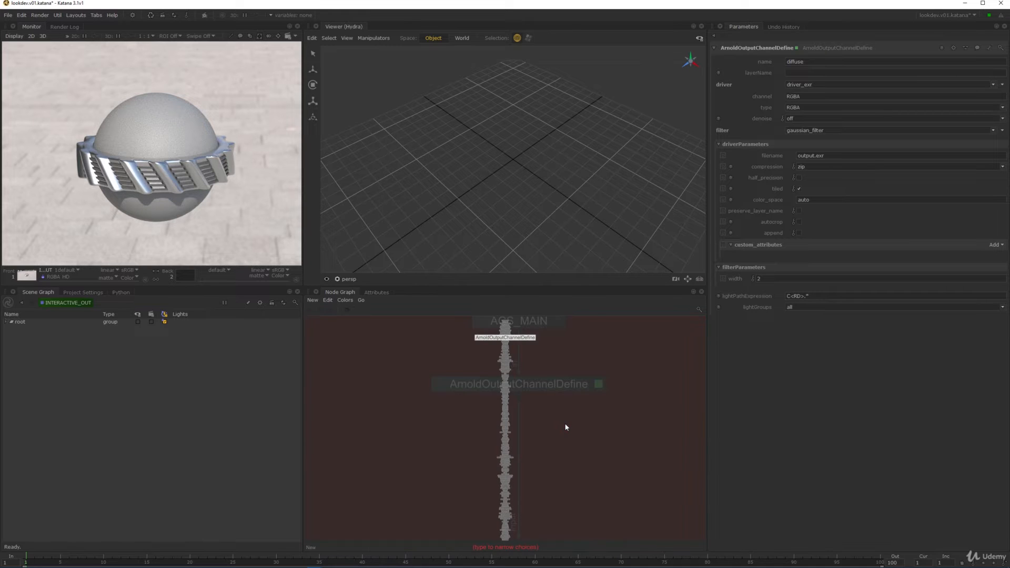
pyautogui.write('renn')
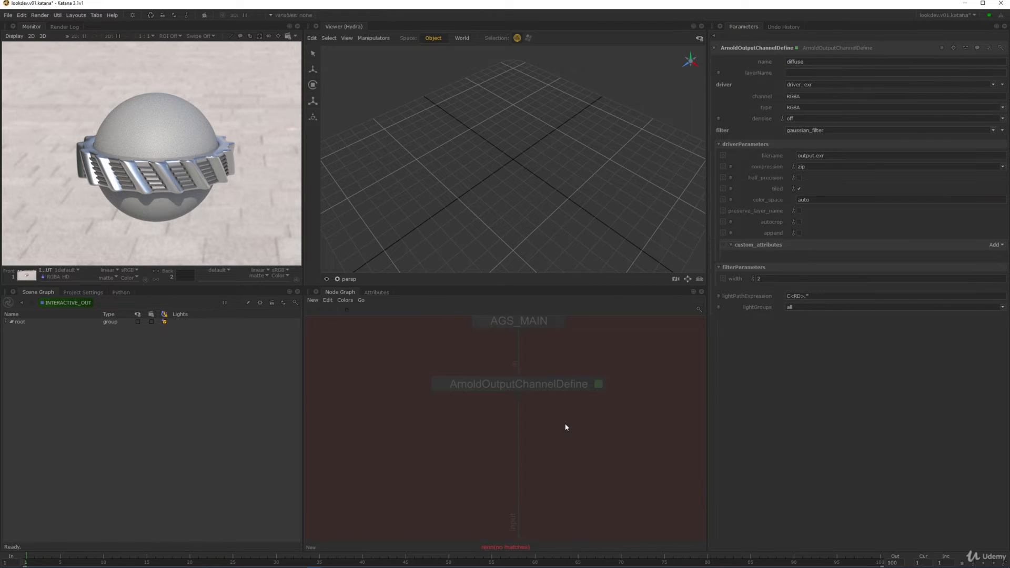
pyautogui.press('BackSpace')
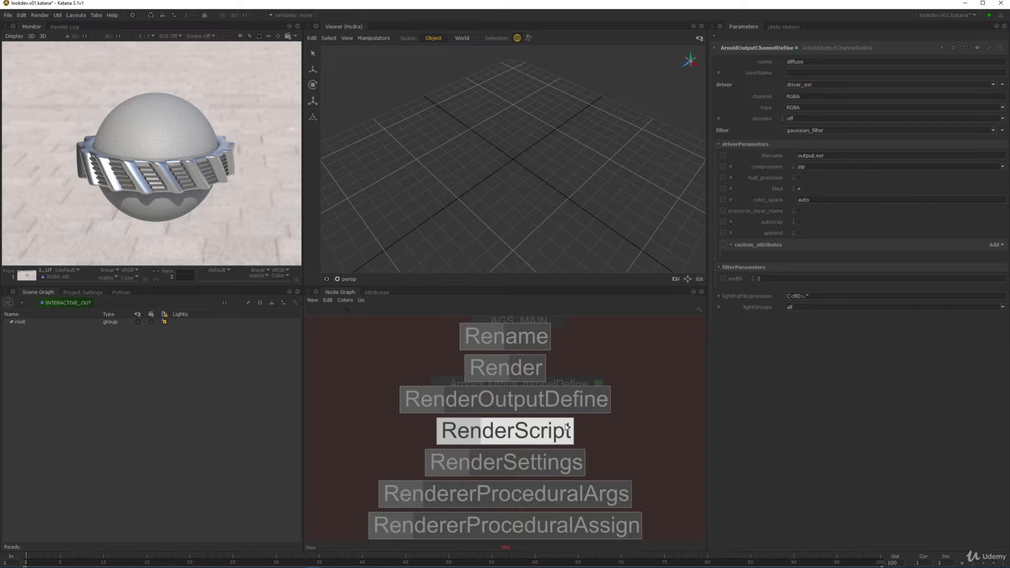
pyautogui.click(552, 400)
pyautogui.click(525, 418)
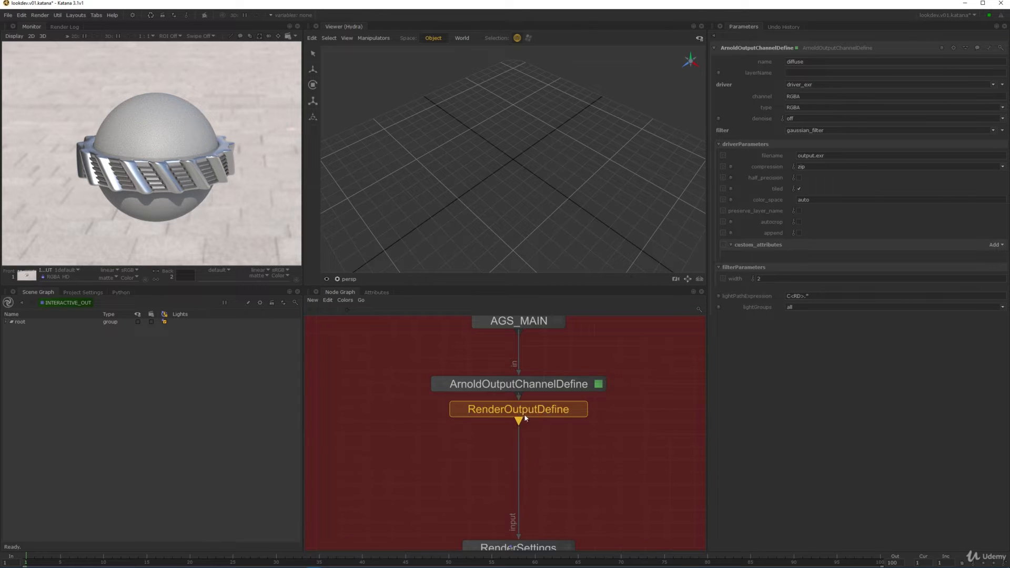
pyautogui.press('e')
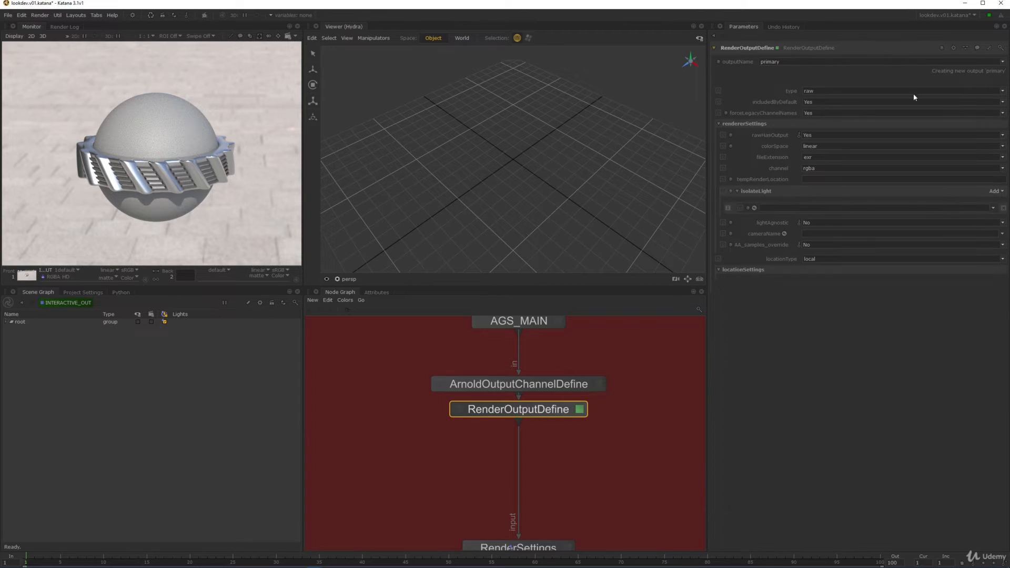
# Step: Set the channel of the ArnoldOutputChannelDefine node to diffuse
pyautogui.click(596, 384)
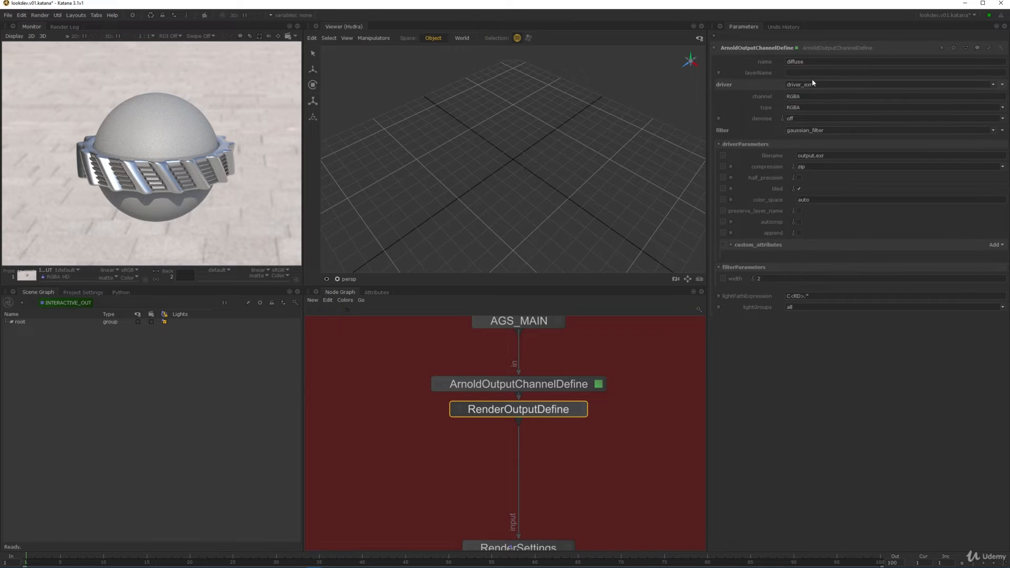
pyautogui.moveTo(805, 97); pyautogui.dragTo(786, 102)
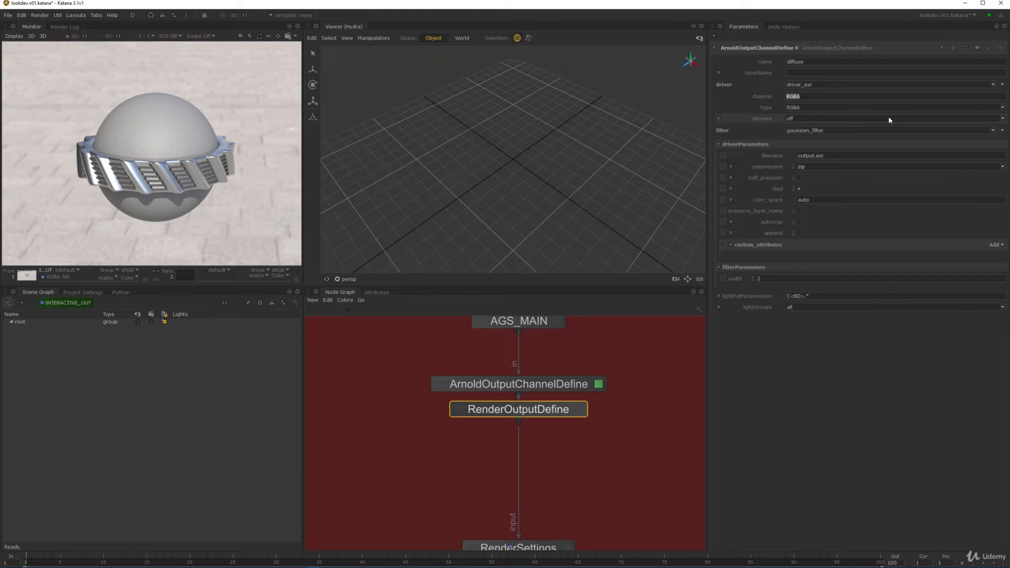
pyautogui.write('diffuse')
# Step: In RenderOutputDefine, name the output diffuse, with its channel set to diffuse and its location type to file
pyautogui.click(579, 410)
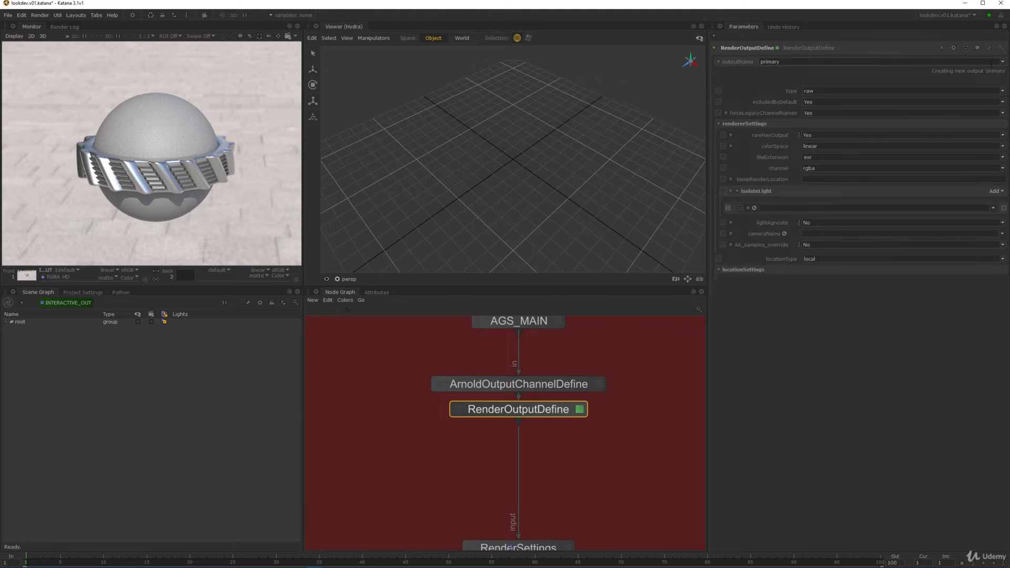
pyautogui.click(526, 423)
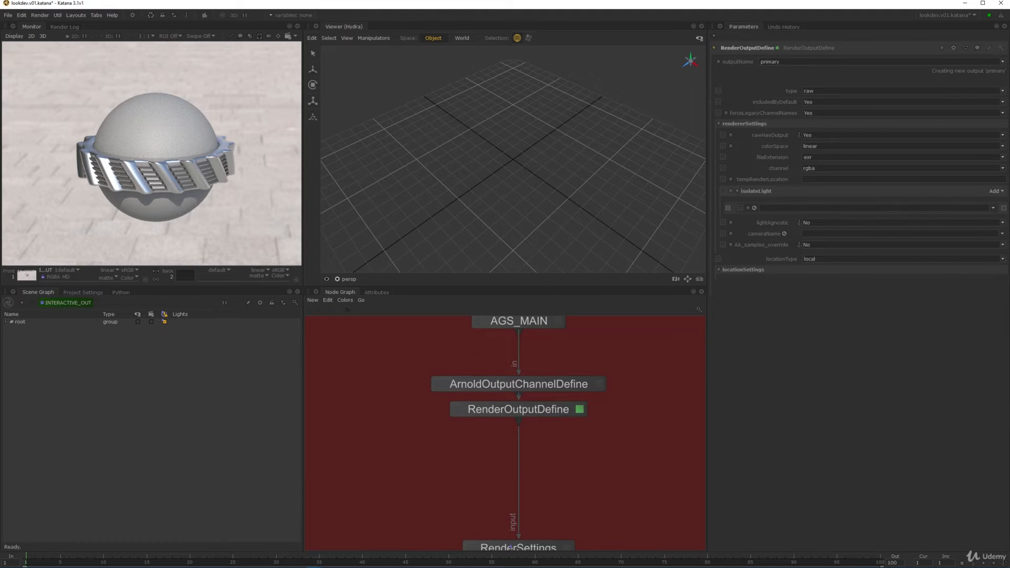
pyautogui.moveTo(510, 548); pyautogui.dragTo(563, 440, button='middle')
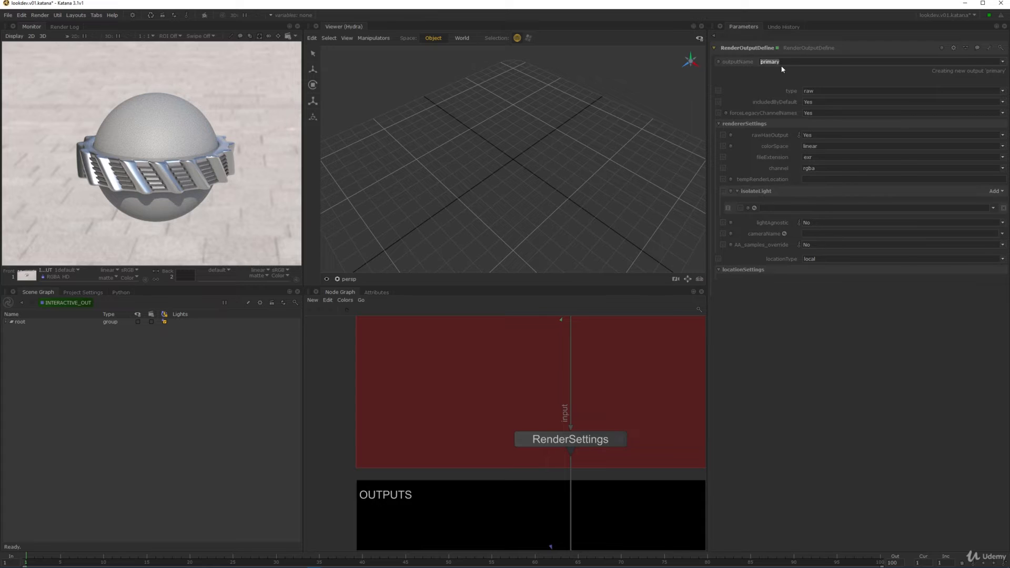
pyautogui.write('se')
pyautogui.click(873, 168)
pyautogui.click(812, 181)
pyautogui.click(808, 259)
pyautogui.click(810, 270)
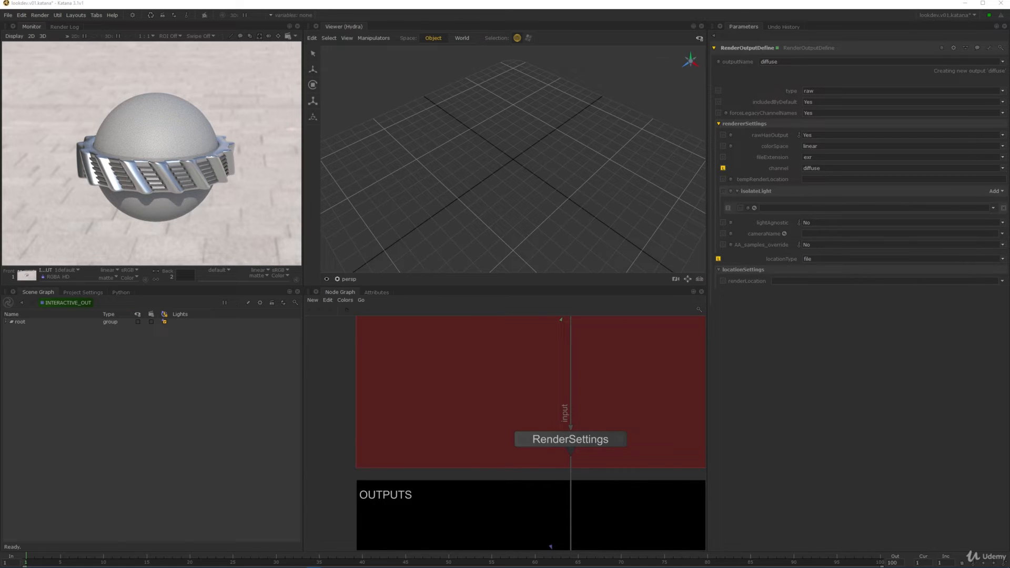
# Step: Browse for the render location and create a folder named render inside the project's output folder
pyautogui.click(782, 281)
pyautogui.click(1002, 281)
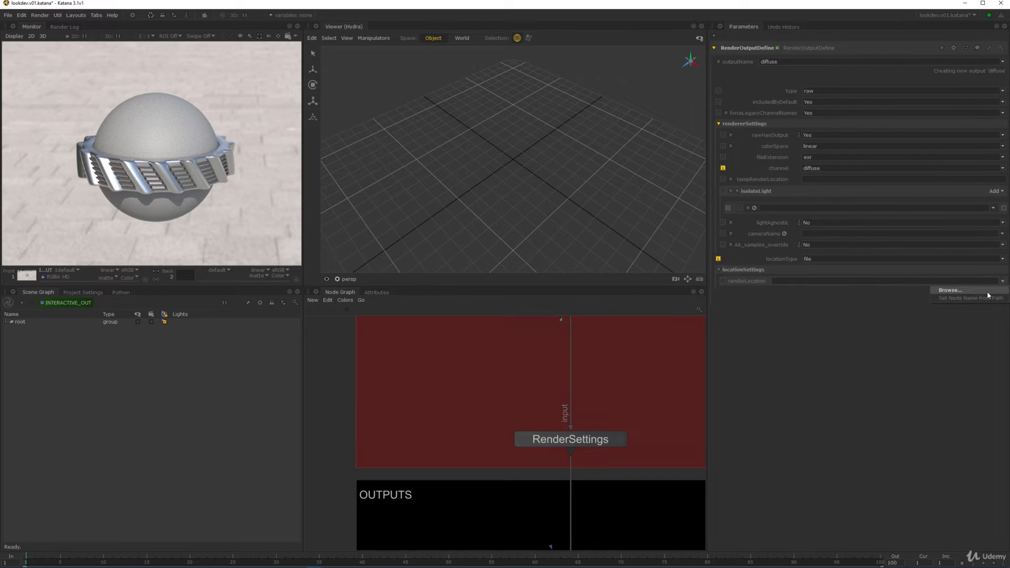
pyautogui.click(985, 291)
pyautogui.click(335, 219)
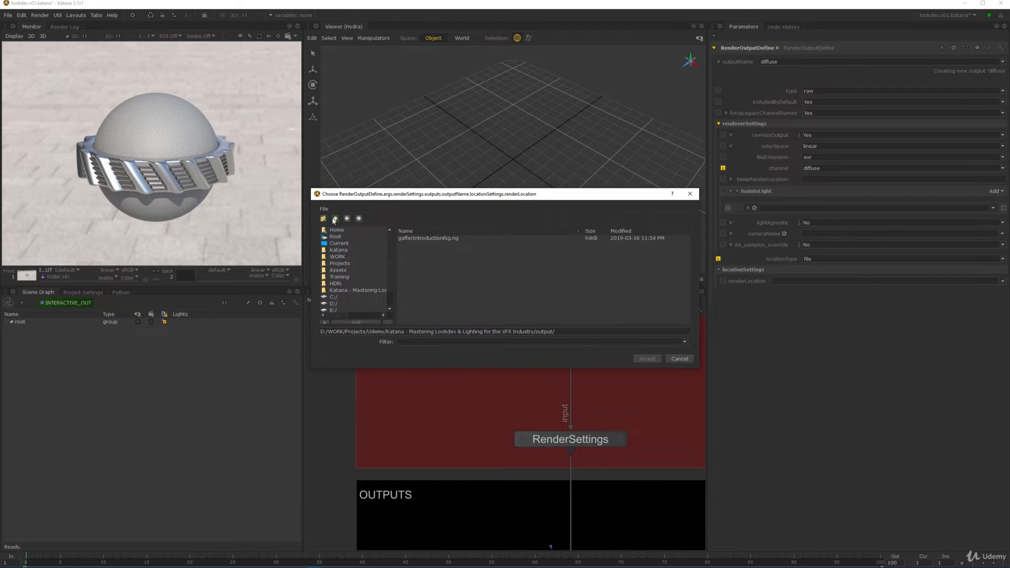
pyautogui.doubleClick(419, 249)
pyautogui.click(324, 218)
pyautogui.write('ren')
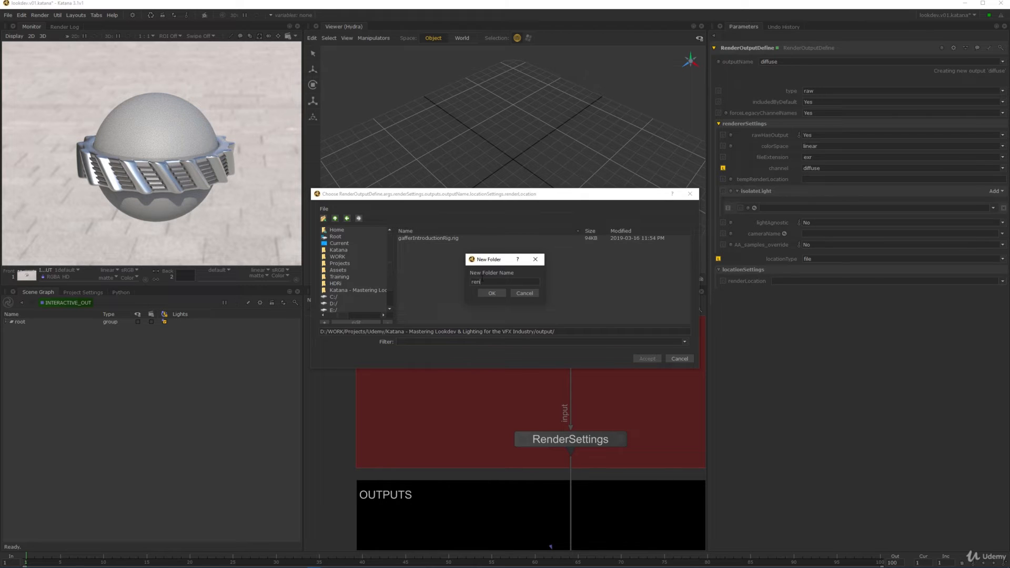
pyautogui.write('der')
pyautogui.press('Return')
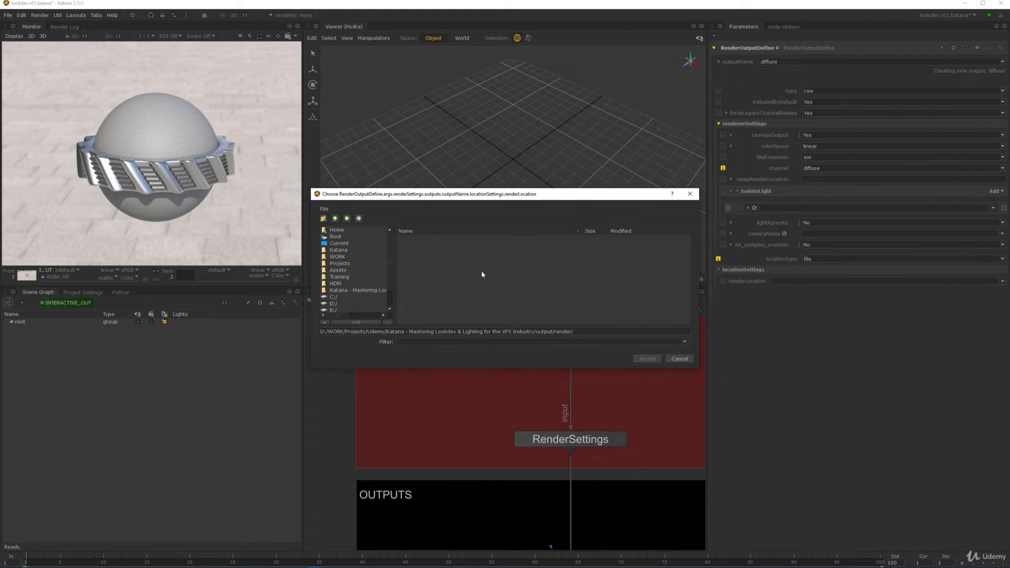
# Step: Set the render location to a file named image in the render folder and check the full path
pyautogui.write('image')
pyautogui.press('Return')
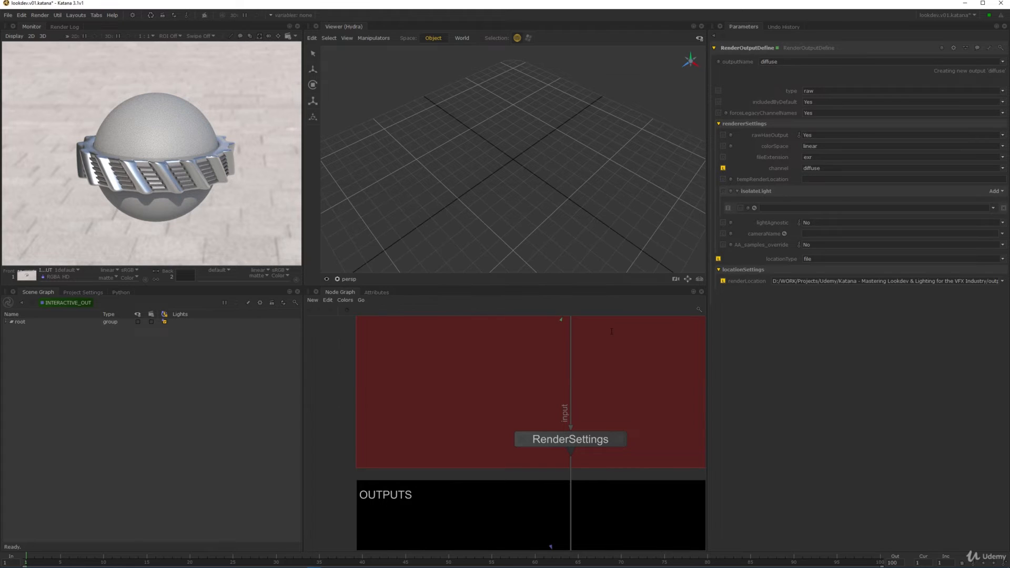
pyautogui.moveTo(936, 281); pyautogui.dragTo(997, 281)
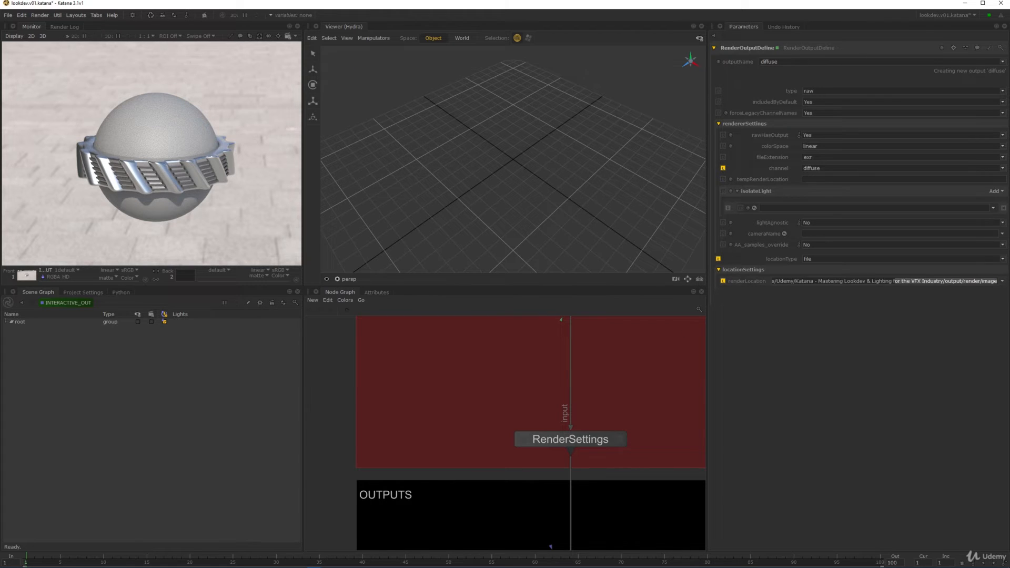
pyautogui.click(997, 280)
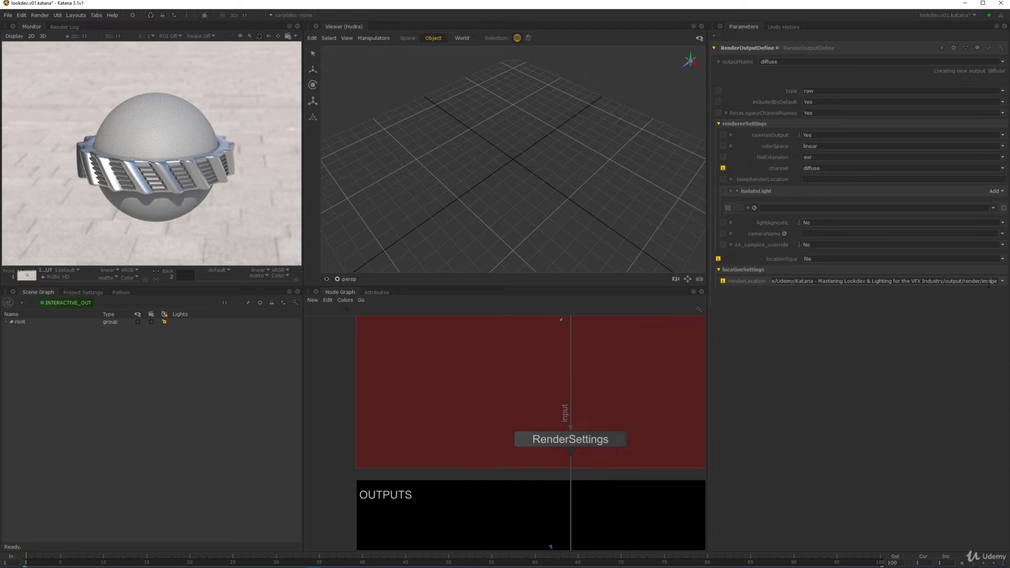
# Step: Switch renderLocation to an expression, enter project.dir and check the resolved path
pyautogui.rightClick(747, 280)
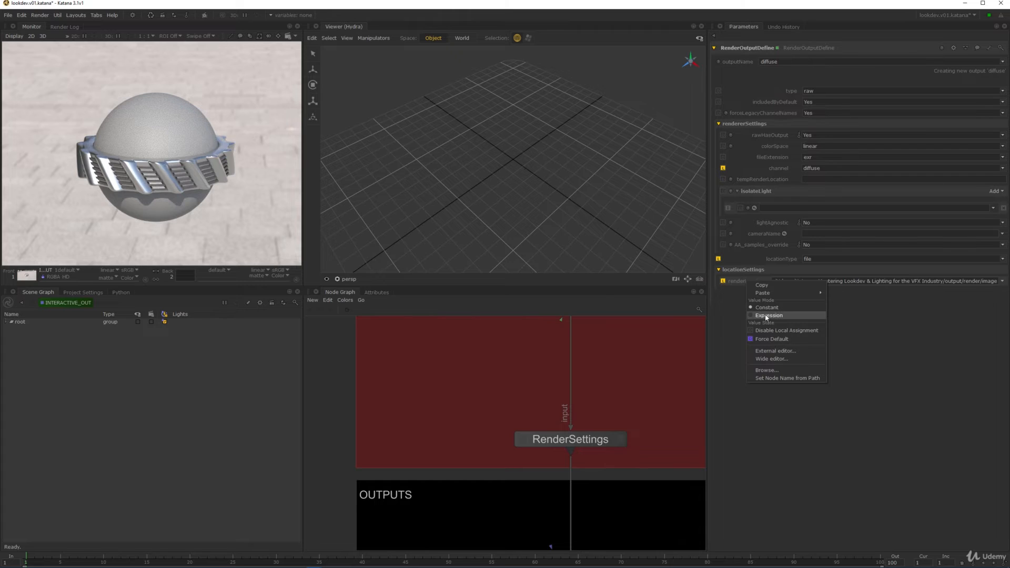
pyautogui.click(770, 315)
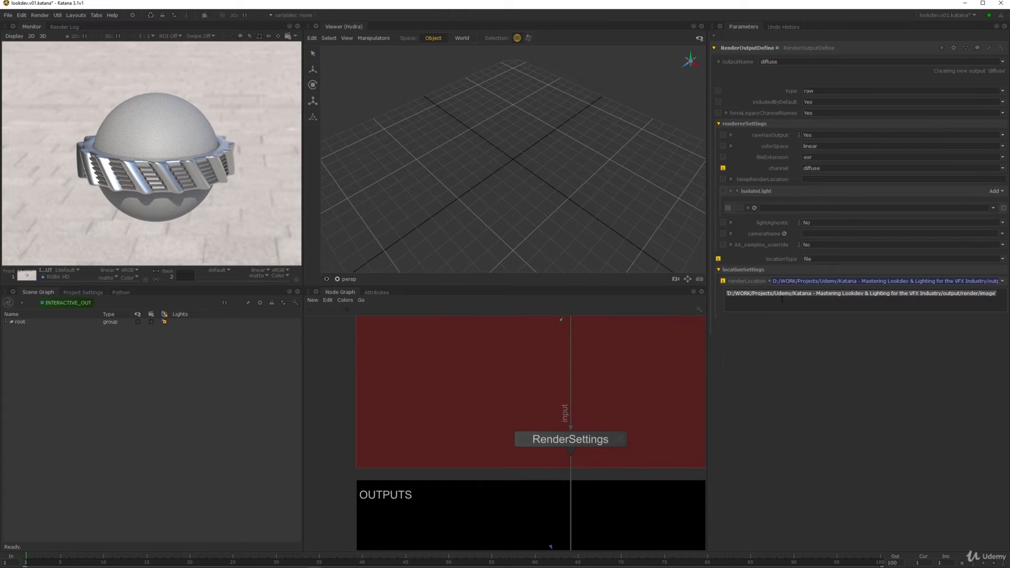
pyautogui.write('prj')
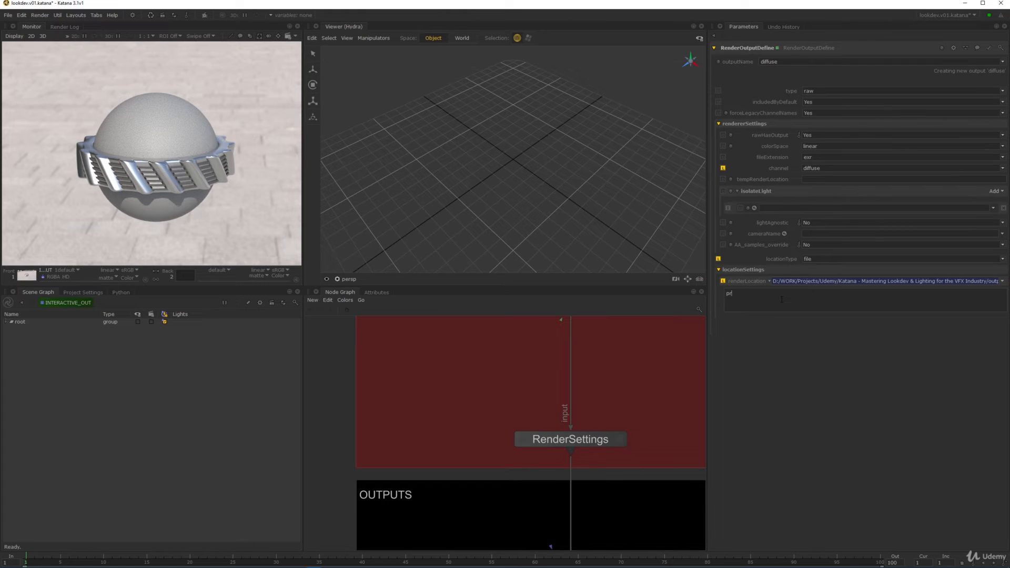
pyautogui.write('ject.dir')
pyautogui.moveTo(870, 281); pyautogui.dragTo(1004, 283)
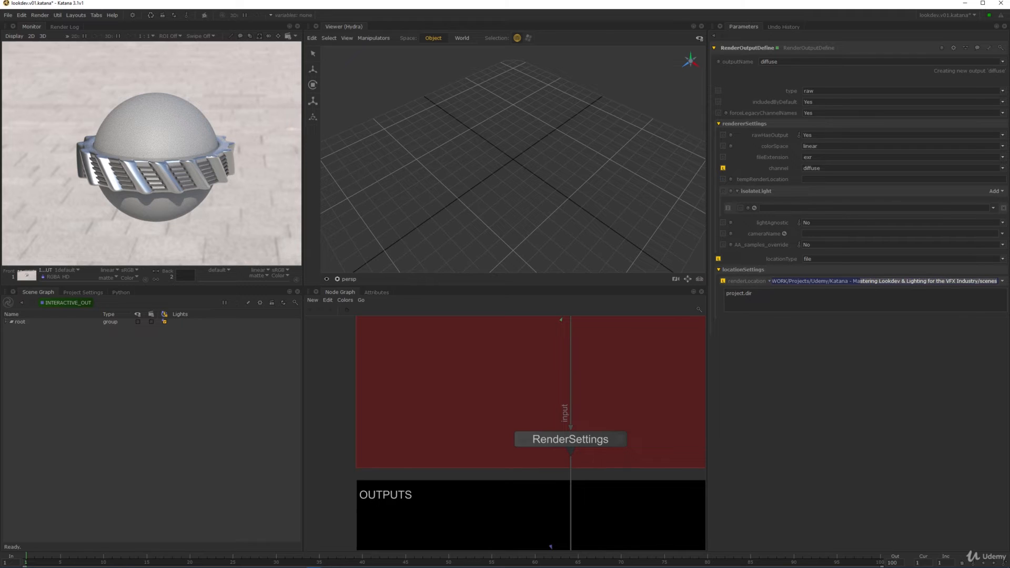
pyautogui.click(985, 284)
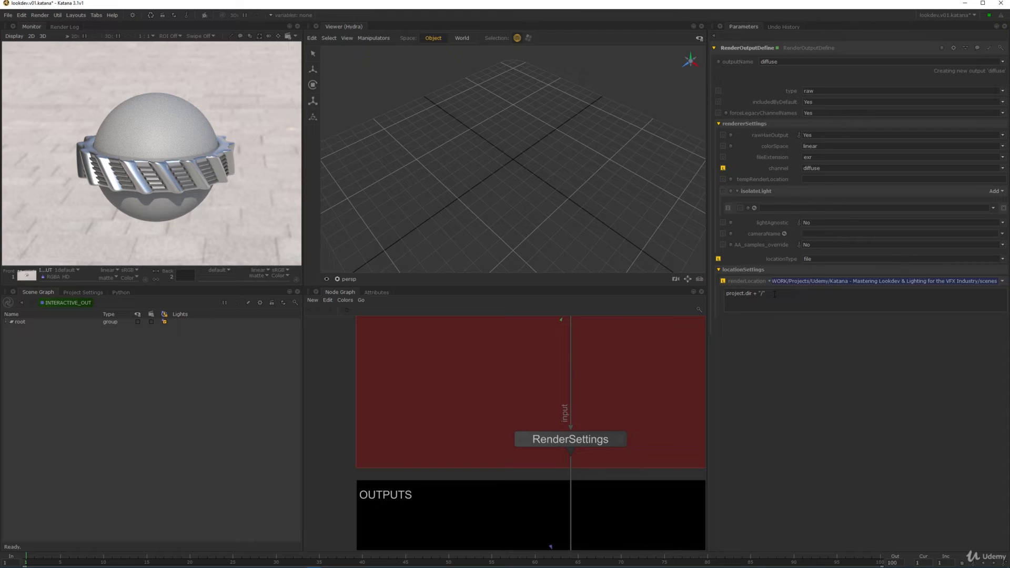
# Step: Extend the renderLocation expression to project.dir + "/outputs/aov/" + outputName and check the resolved path
pyautogui.write('o')
pyautogui.press('BackSpace')
pyautogui.press('BackSpace')
pyautogui.write('utp')
pyautogui.write('uts/ao')
pyautogui.write('[ut')
pyautogui.write('Name')
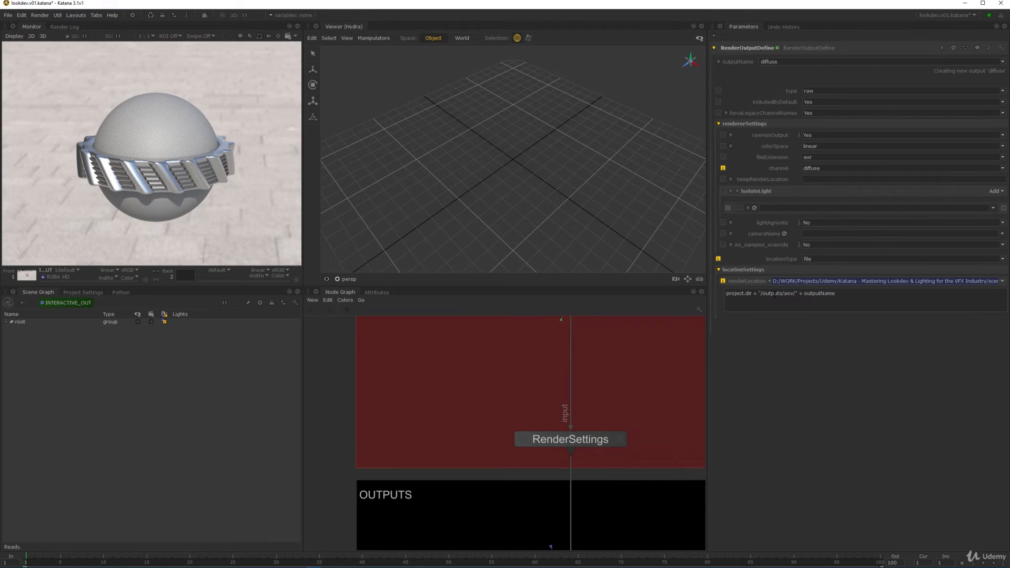
pyautogui.moveTo(962, 282); pyautogui.dragTo(1008, 283)
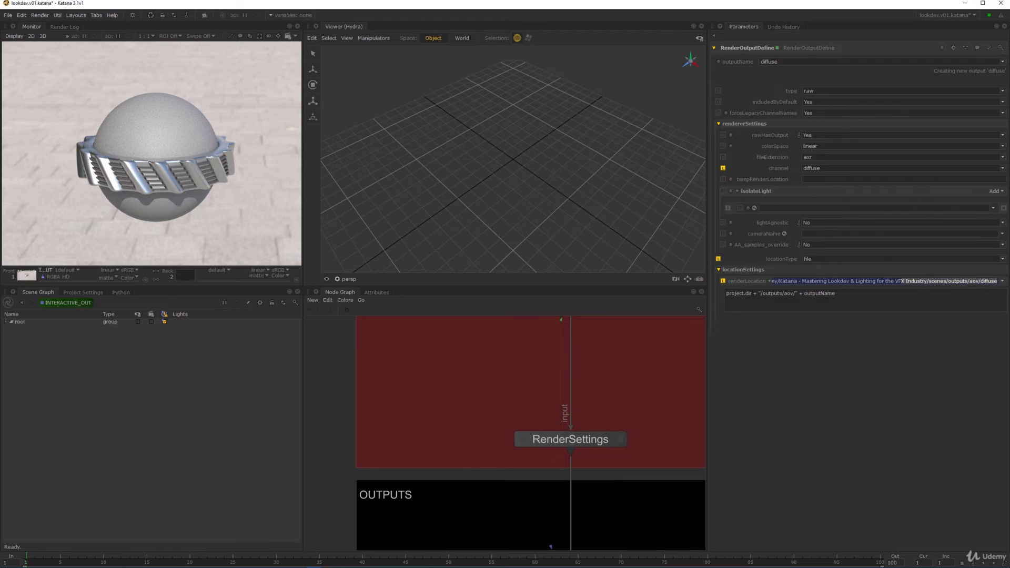
pyautogui.click(928, 283)
pyautogui.moveTo(929, 283); pyautogui.dragTo(947, 284)
pyautogui.click(972, 283)
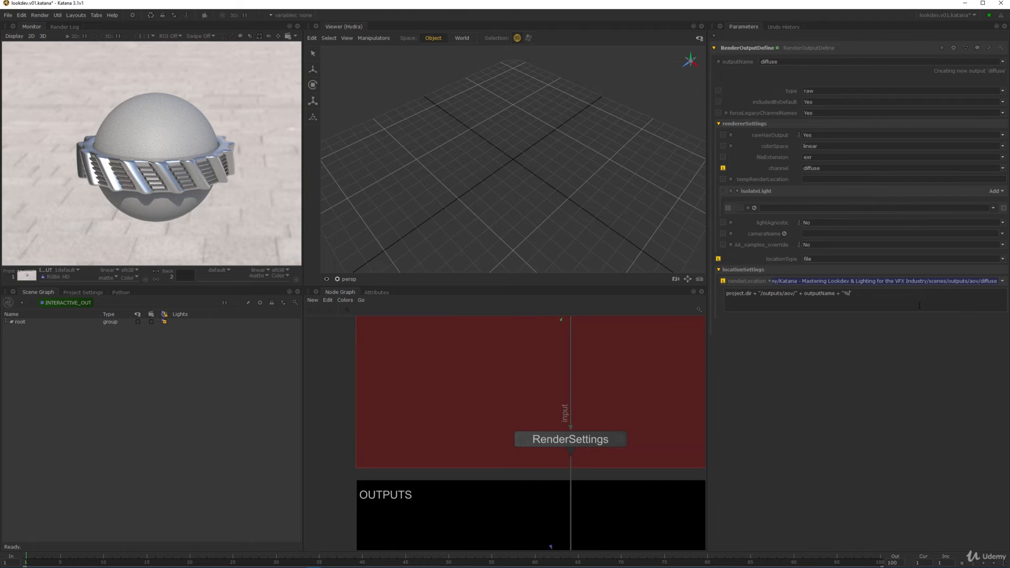
# Step: Append + "%04i.exr" % frame to the renderLocation expression and check the resolved file name
pyautogui.write('04i.exr')
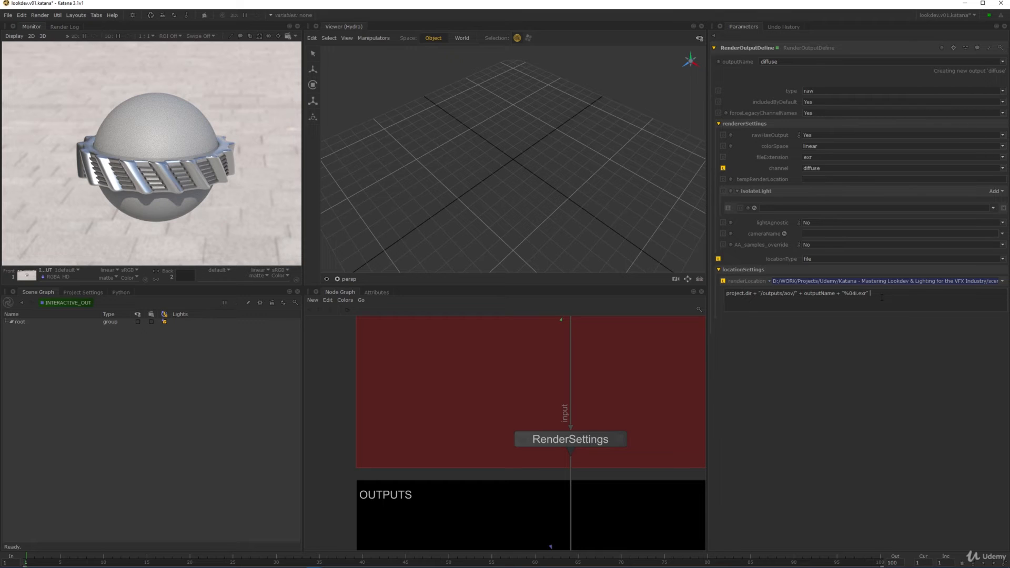
pyautogui.write('ame')
pyautogui.moveTo(940, 283); pyautogui.dragTo(980, 285)
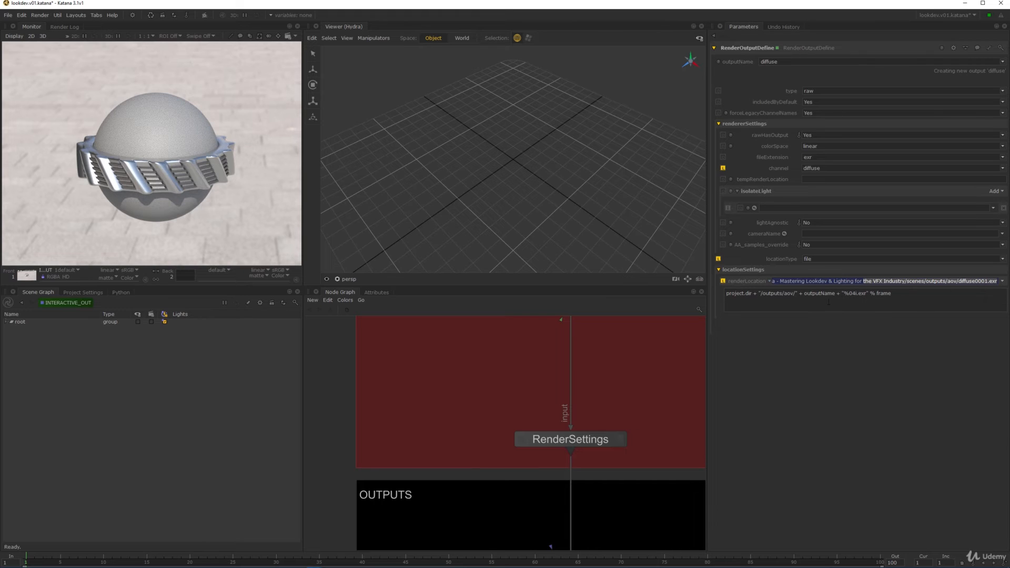
# Step: Insert a dot before the frame padding so the expression uses ".%04i.exr", and check the resolved path
pyautogui.click(843, 294)
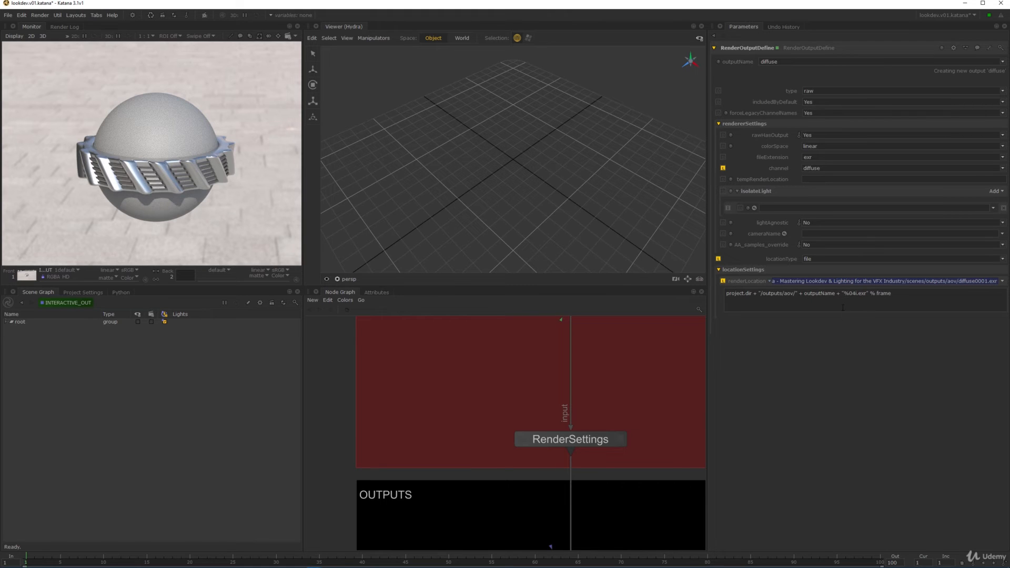
pyautogui.write('.')
pyautogui.moveTo(917, 281); pyautogui.dragTo(999, 303)
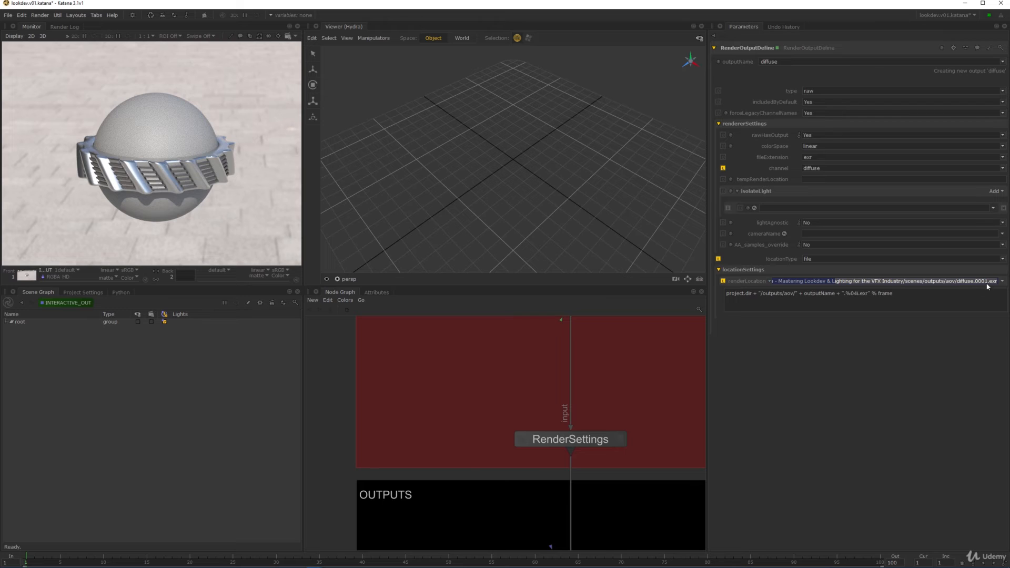
pyautogui.click(898, 295)
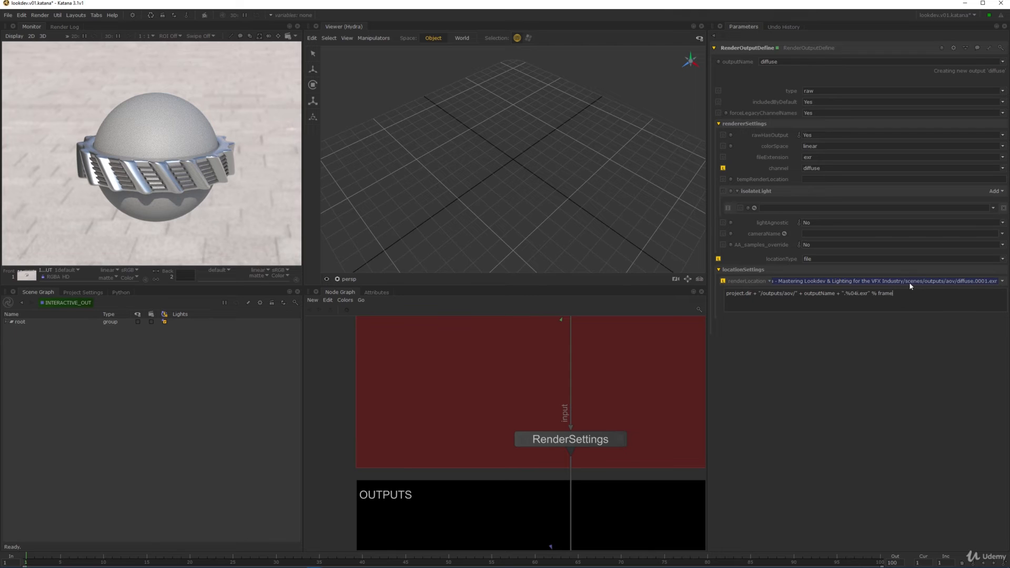
# Step: Browse from renderLocation to the project's scenes folder and create a new folder named outputs there
pyautogui.click(1002, 282)
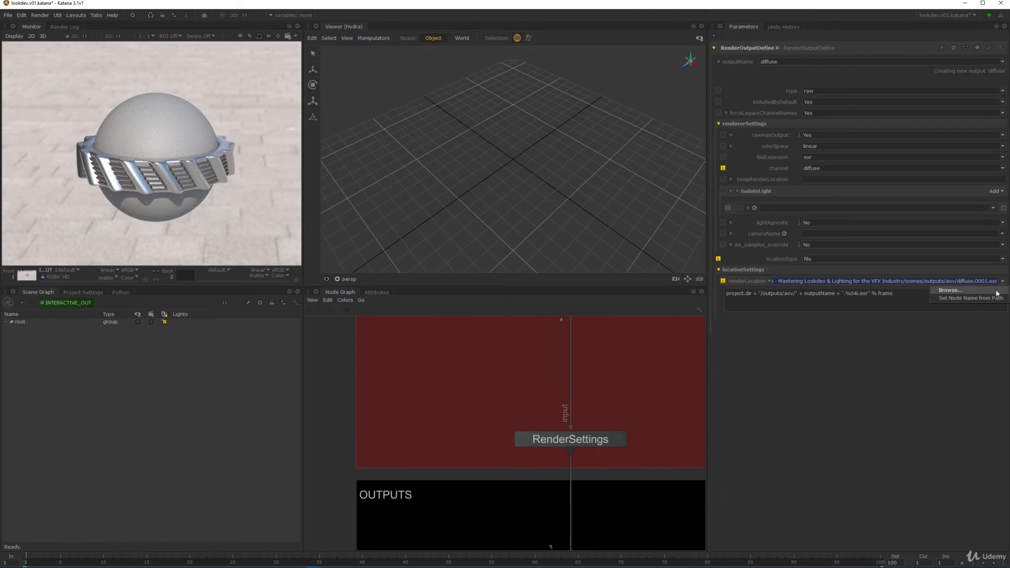
pyautogui.click(958, 291)
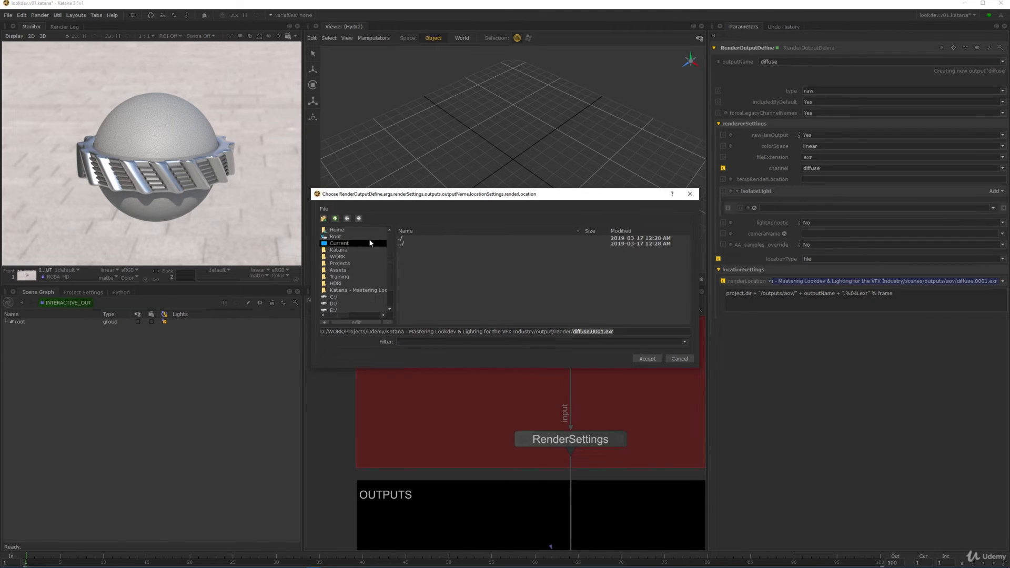
pyautogui.click(335, 218)
pyautogui.click(337, 219)
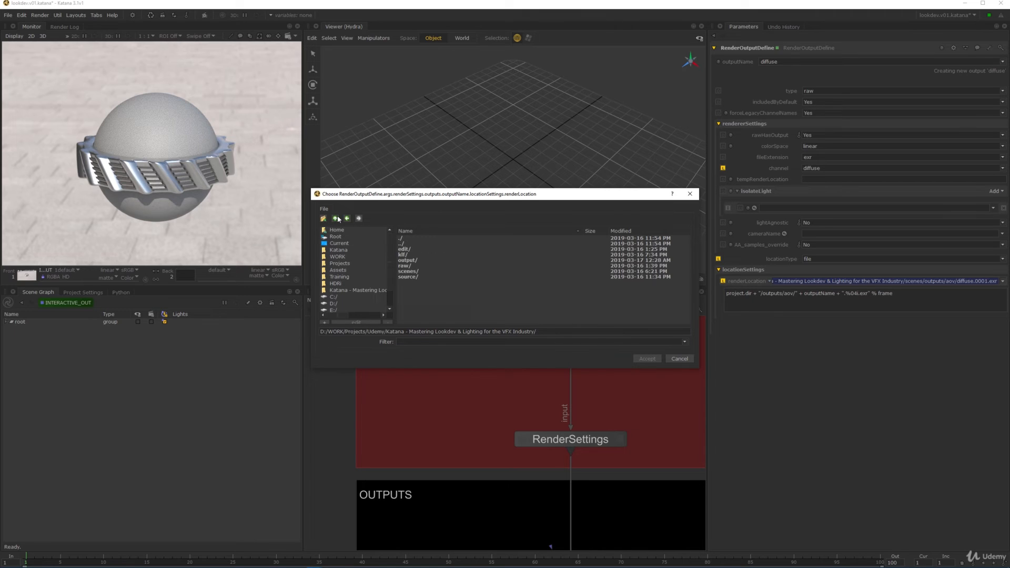
pyautogui.doubleClick(405, 271)
pyautogui.click(406, 245)
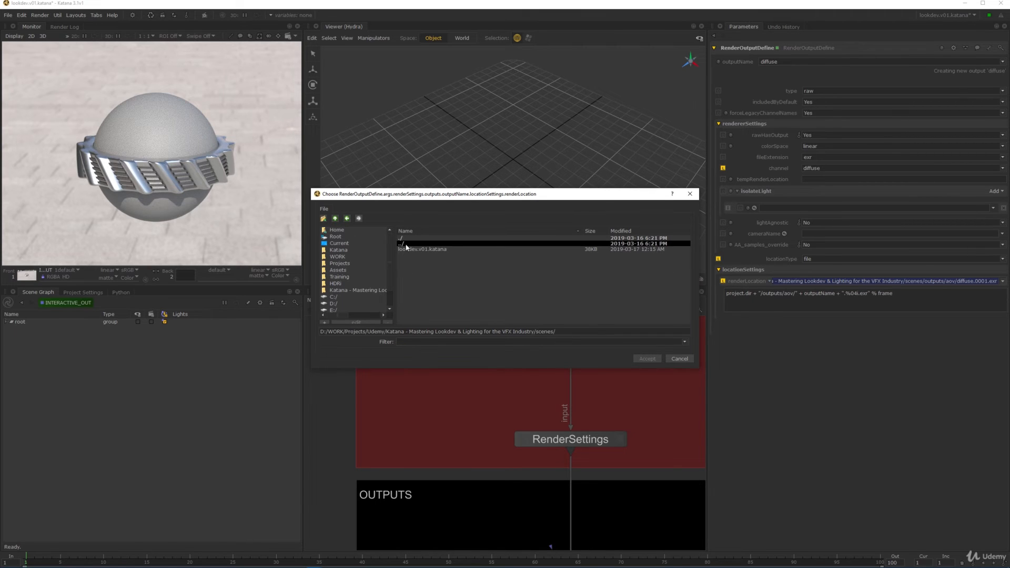
pyautogui.click(323, 218)
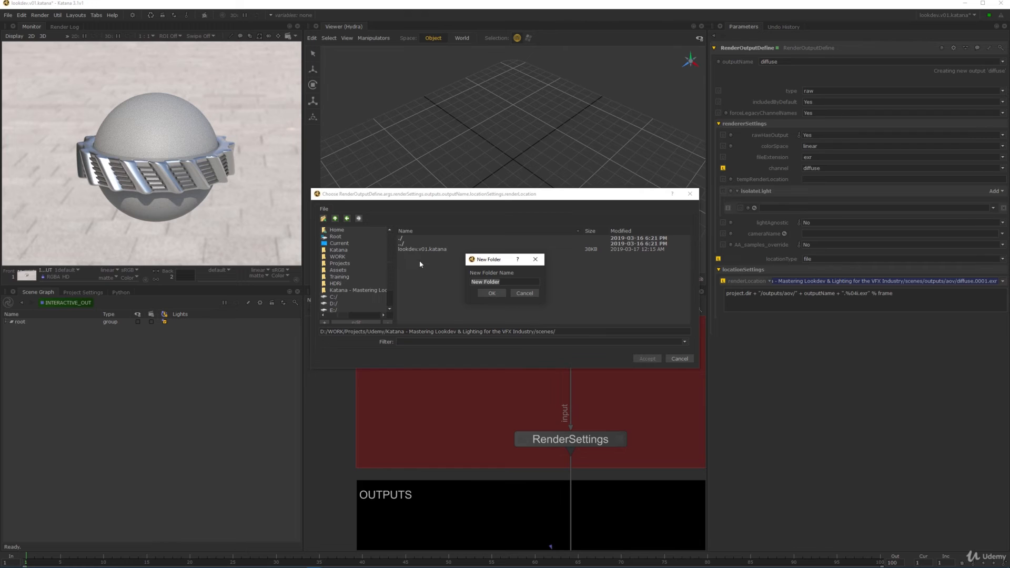
pyautogui.write('outputs')
pyautogui.press('Return')
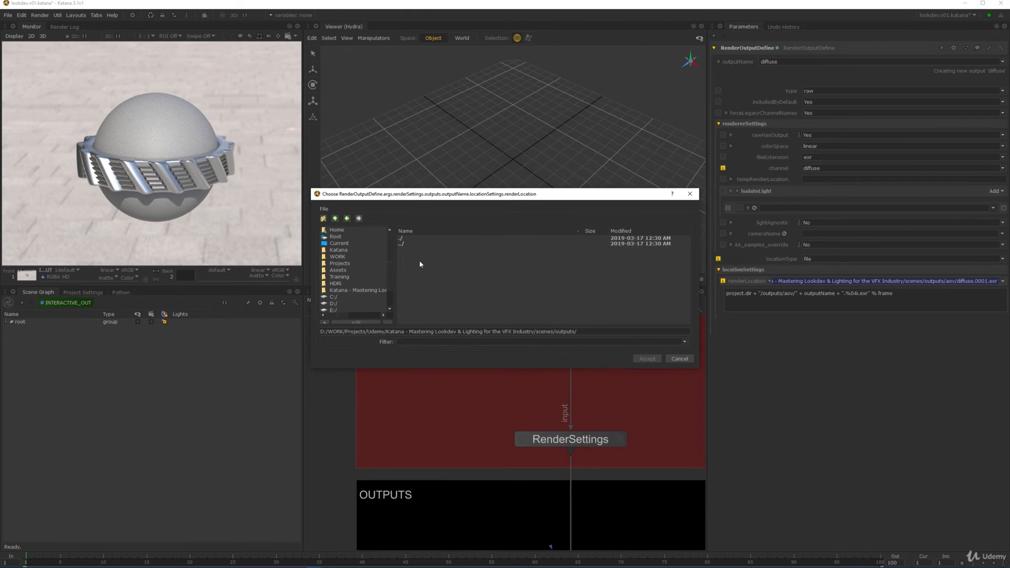
# Step: Create a folder named aov inside scenes/outputs and dismiss the file browser without choosing a file
pyautogui.click(323, 218)
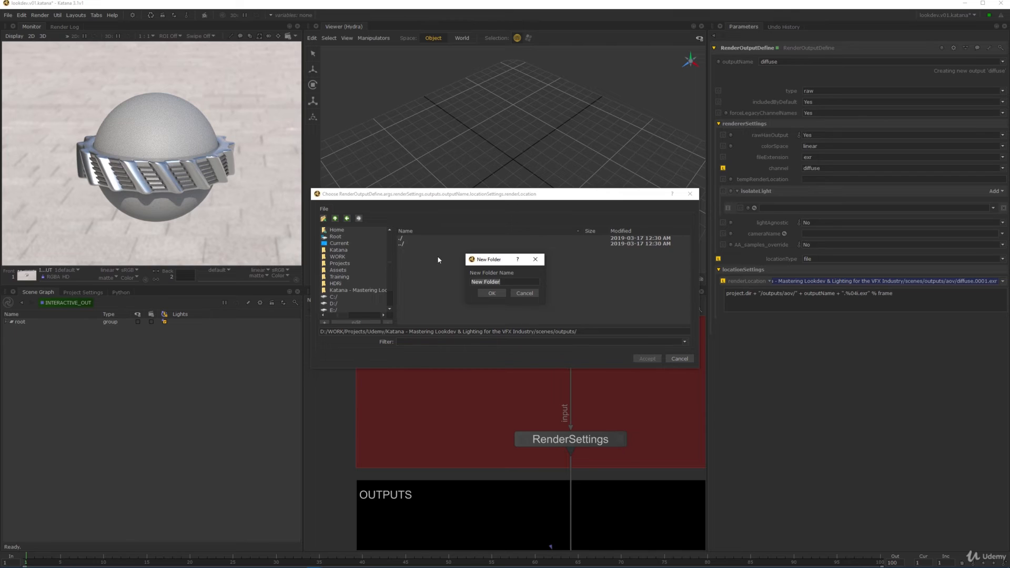
pyautogui.write('aovs')
pyautogui.press('Return')
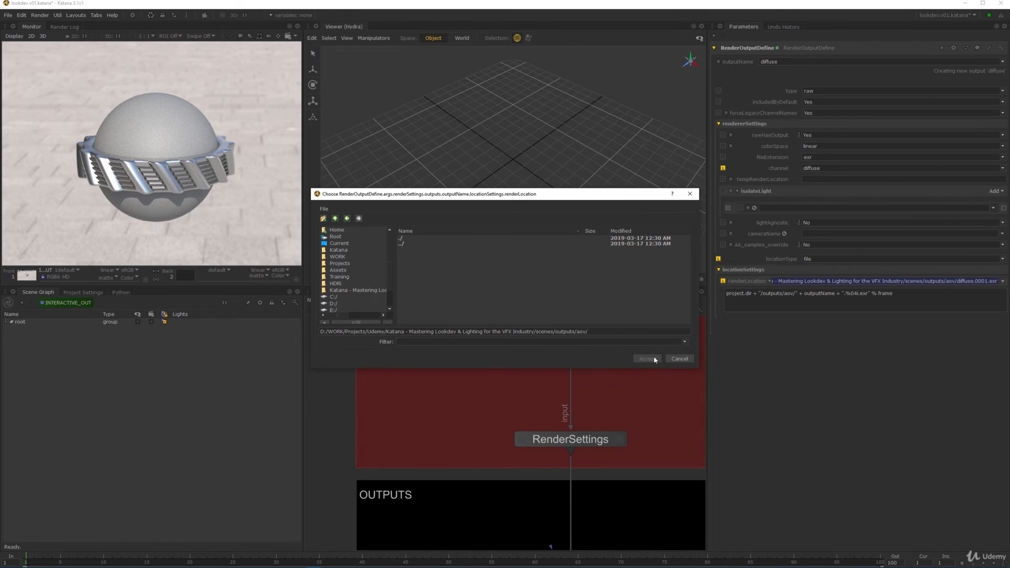
pyautogui.click(678, 359)
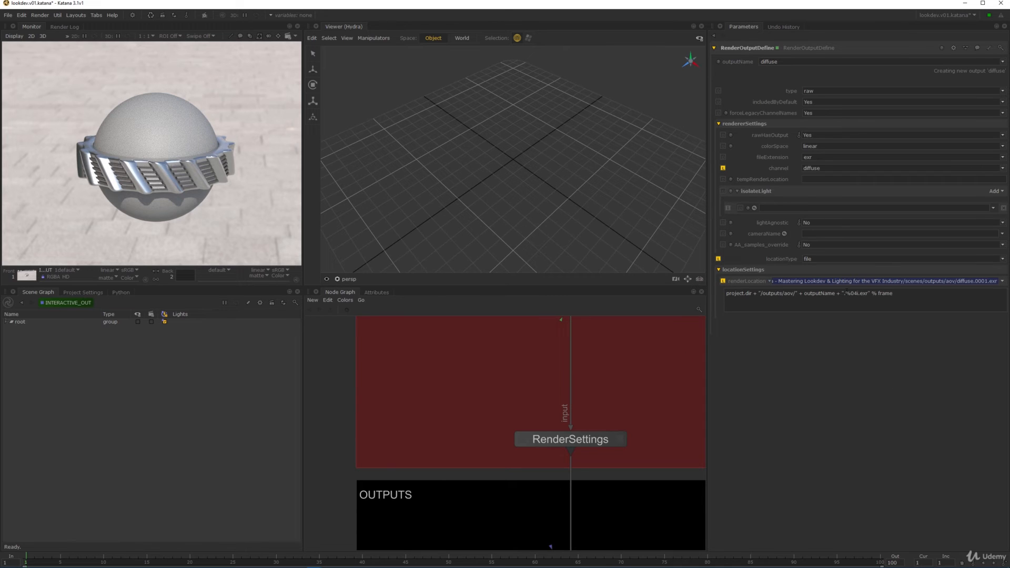
# Step: Edit the RenderSettings node and choose only diffuse in interactiveOutputs
pyautogui.scroll(-3, 601, 424)
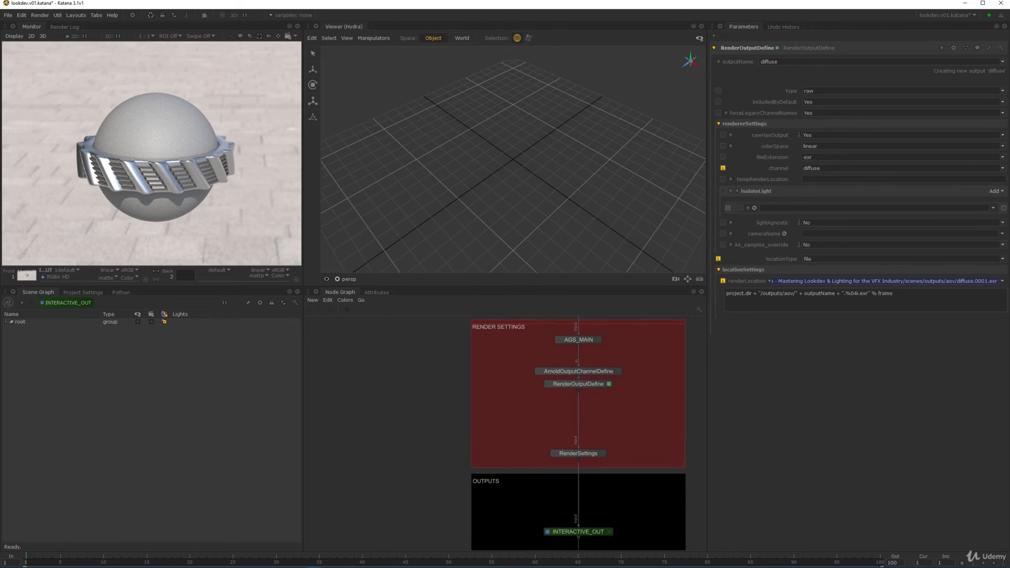
pyautogui.scroll(3, 601, 450)
pyautogui.click(605, 461)
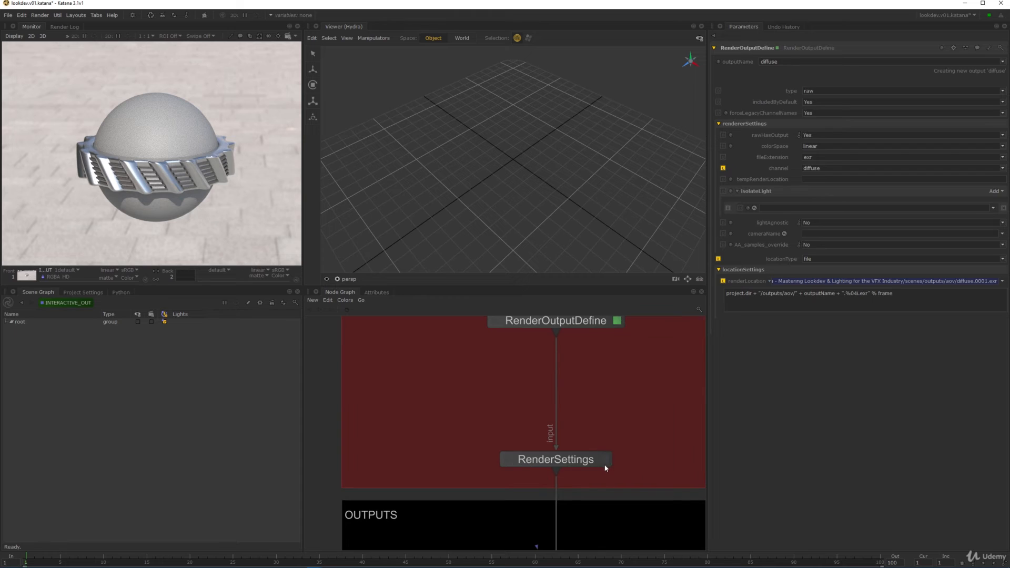
pyautogui.click(798, 165)
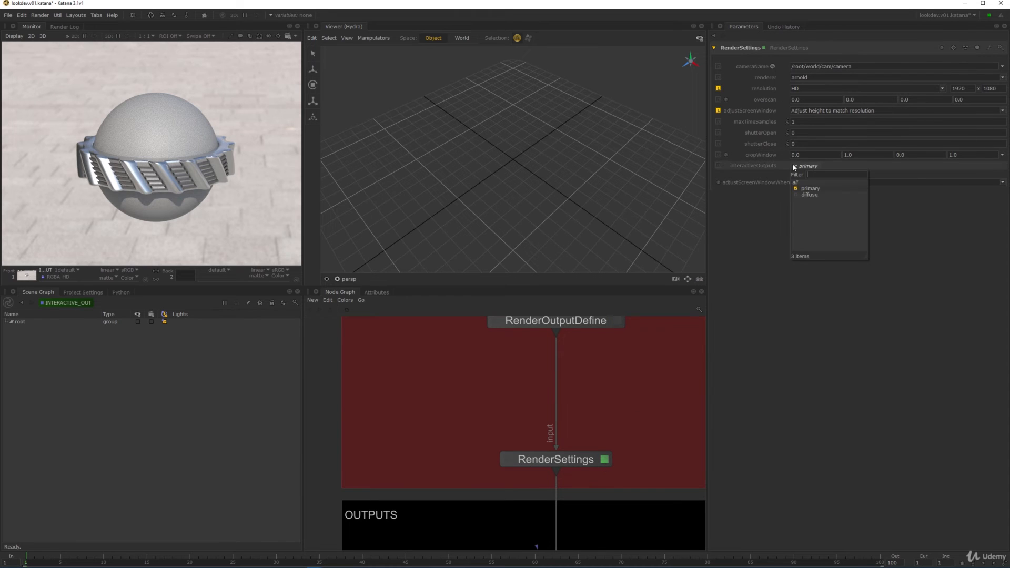
pyautogui.click(801, 195)
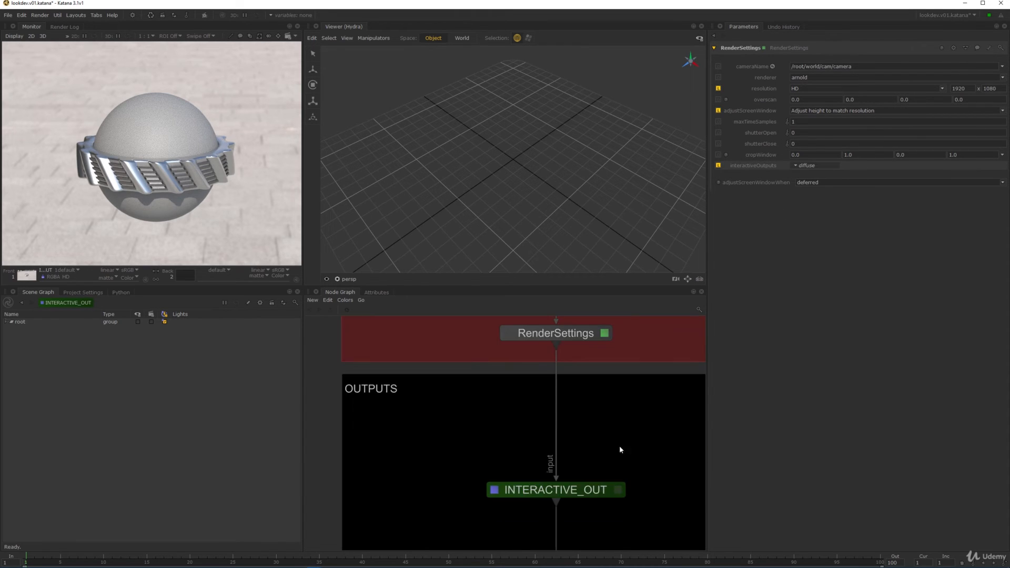
# Step: Render from the INTERACTIVE_OUT node and view its diffuse output in the Monitor
pyautogui.rightClick(588, 420)
pyautogui.click(613, 428)
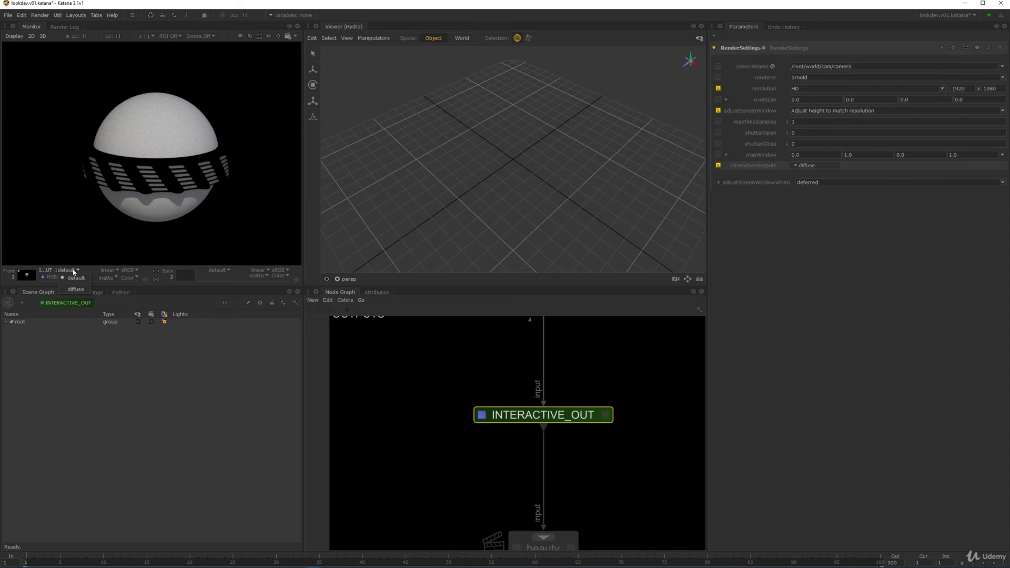
pyautogui.click(70, 269)
pyautogui.click(76, 289)
pyautogui.scroll(-2, 187, 148)
pyautogui.scroll(1, 186, 148)
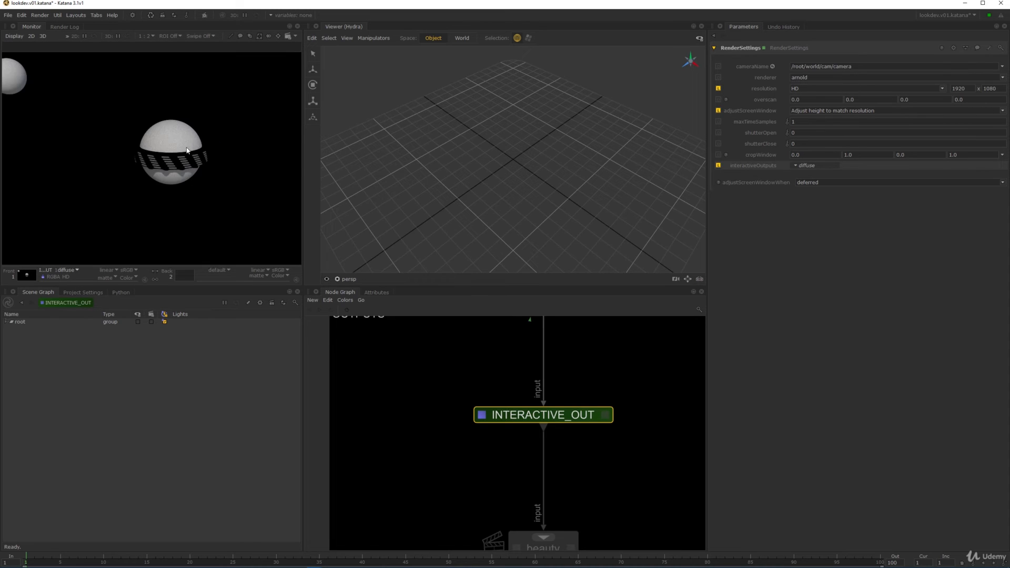
# Step: Set interactiveOutputs to all in RenderSettings and render INTERACTIVE_OUT again
pyautogui.click(796, 166)
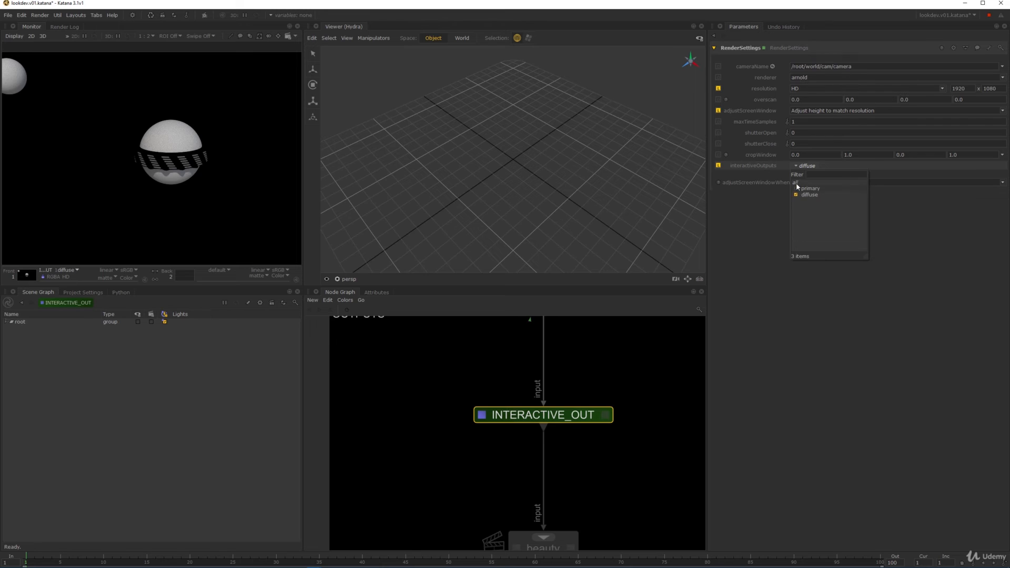
pyautogui.click(797, 182)
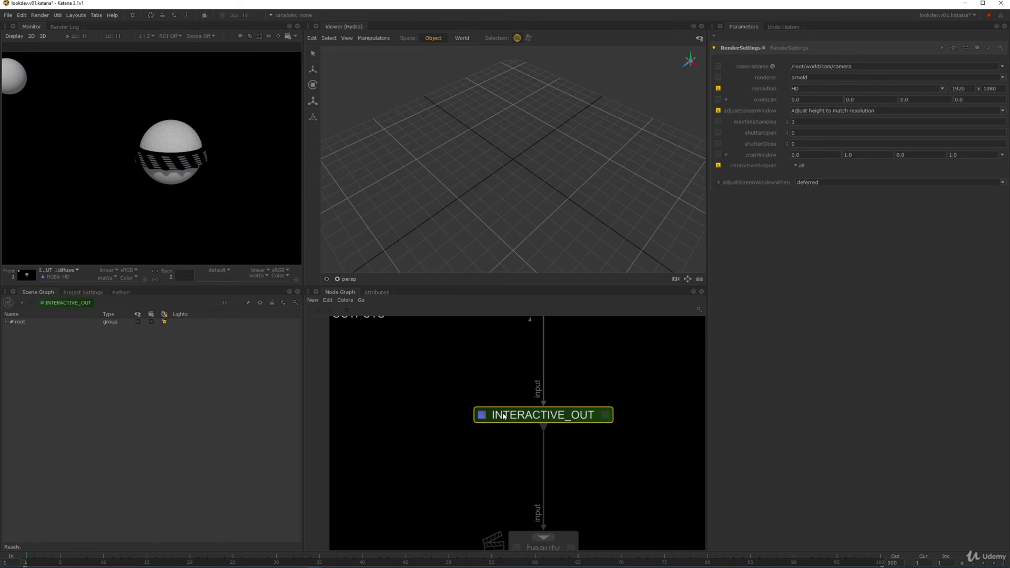
pyautogui.press('p')
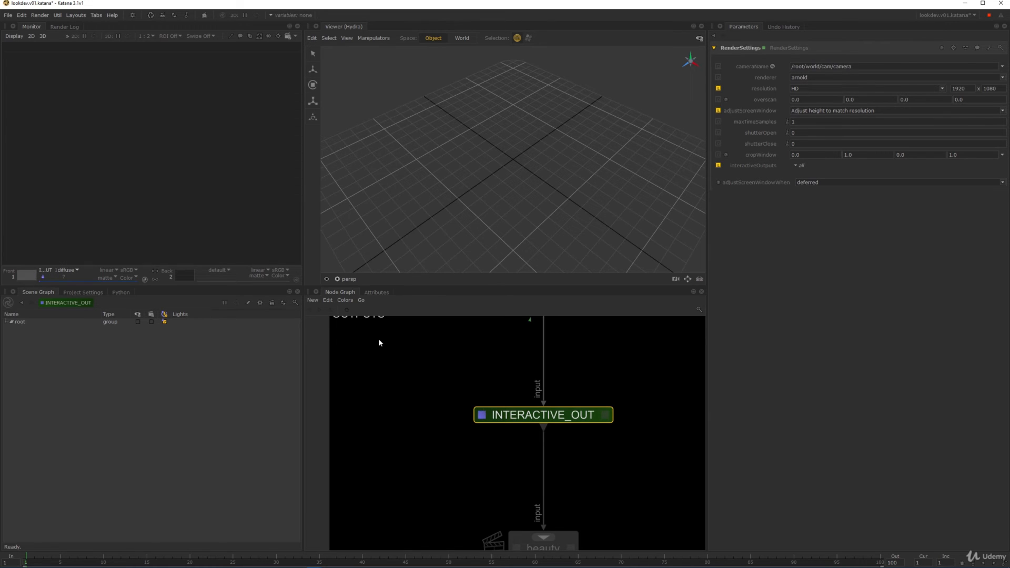
# Step: Show the primary output framed in the Monitor, then switch to the diffuse output and inspect it up close
pyautogui.click(74, 270)
pyautogui.click(79, 291)
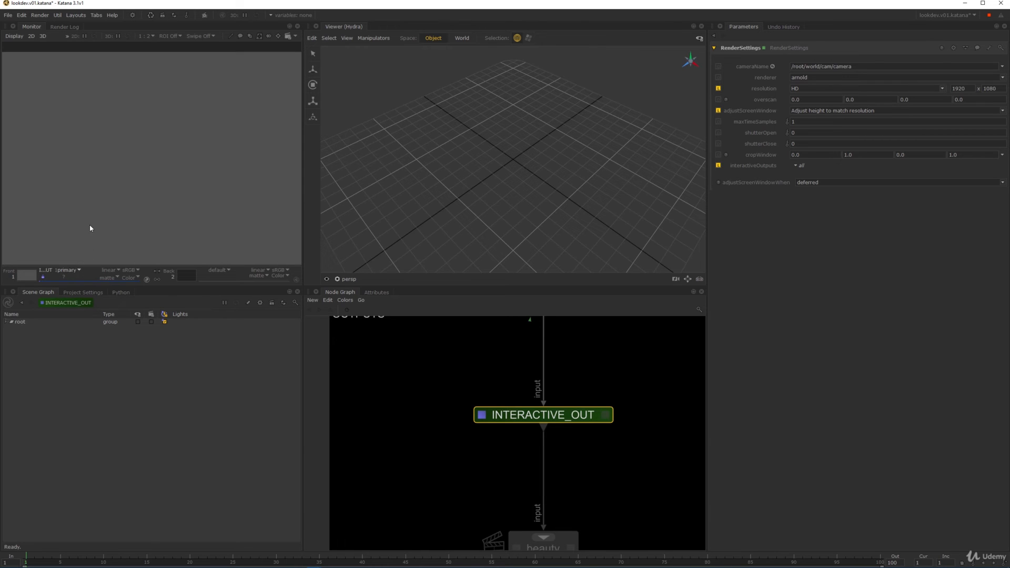
pyautogui.press('f')
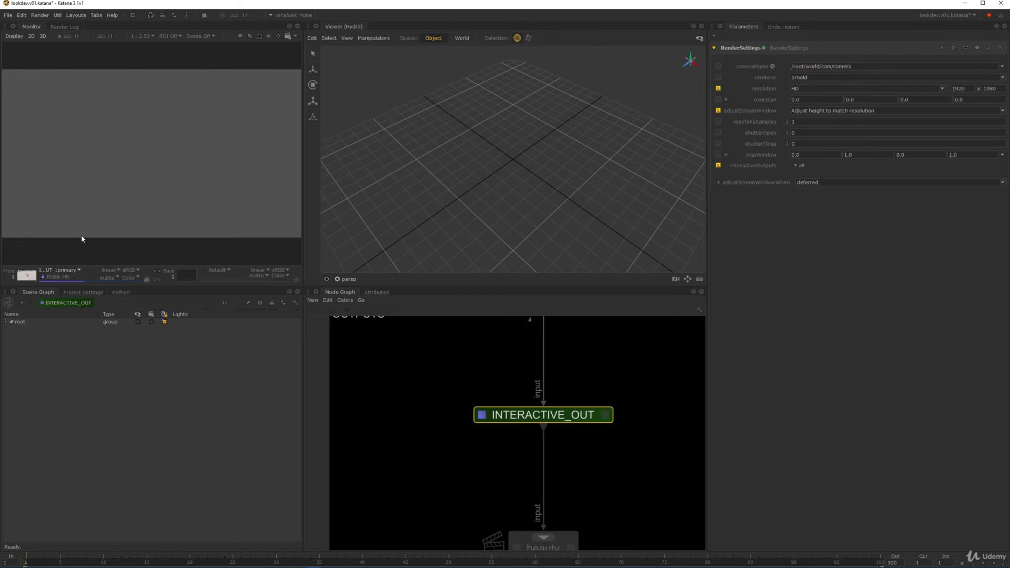
pyautogui.click(65, 269)
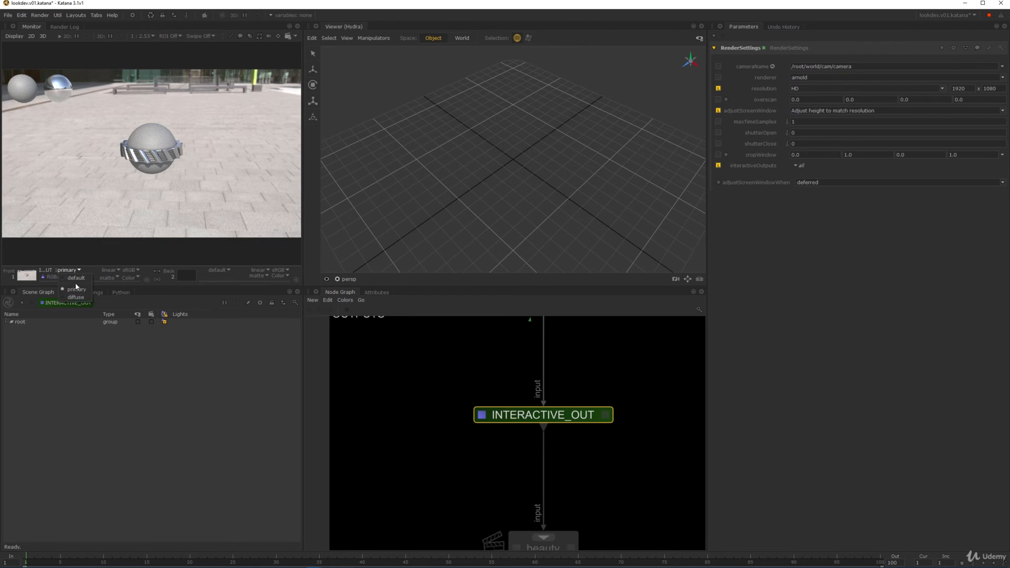
pyautogui.click(73, 293)
pyautogui.scroll(3, 150, 143)
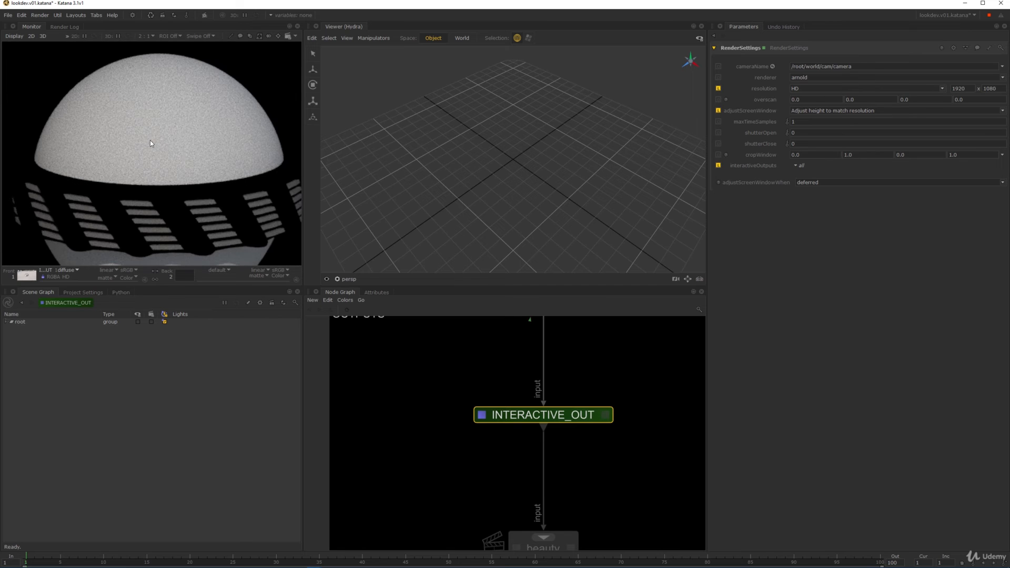
# Step: Select the ArnoldOutputChannelDefine and RenderOutputDefine nodes together in the render settings section of the node graph
pyautogui.scroll(-4, 313, 333)
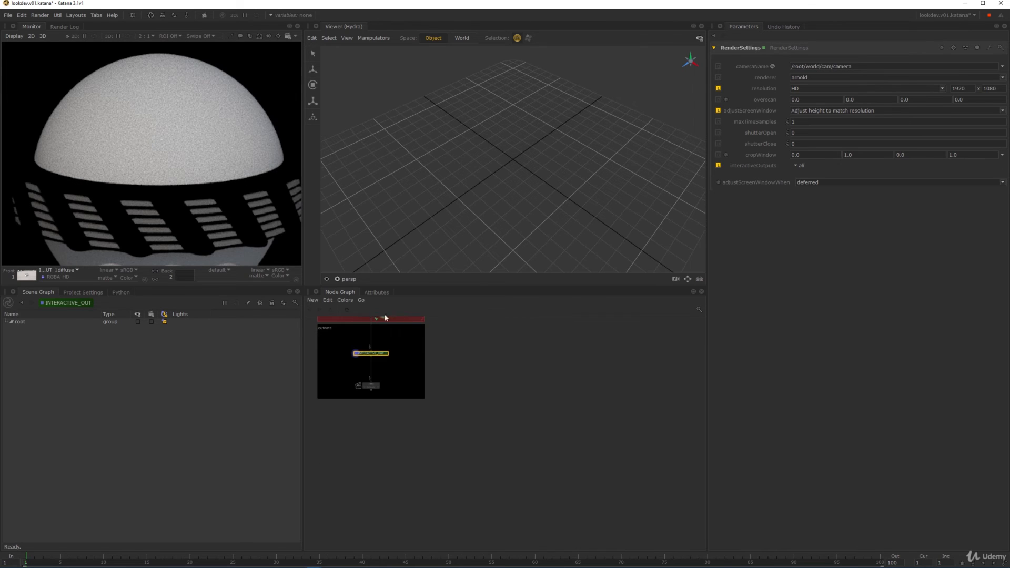
pyautogui.moveTo(384, 315); pyautogui.dragTo(506, 404, button='middle')
pyautogui.scroll(2, 506, 400)
pyautogui.scroll(3, 507, 398)
pyautogui.moveTo(512, 348); pyautogui.dragTo(535, 482, button='middle')
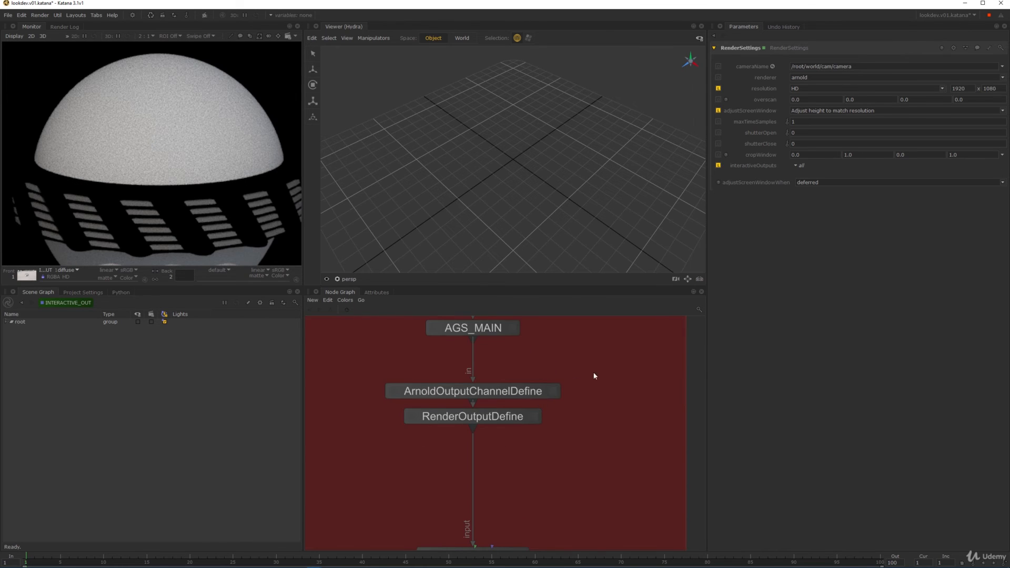
pyautogui.moveTo(601, 368); pyautogui.dragTo(359, 416)
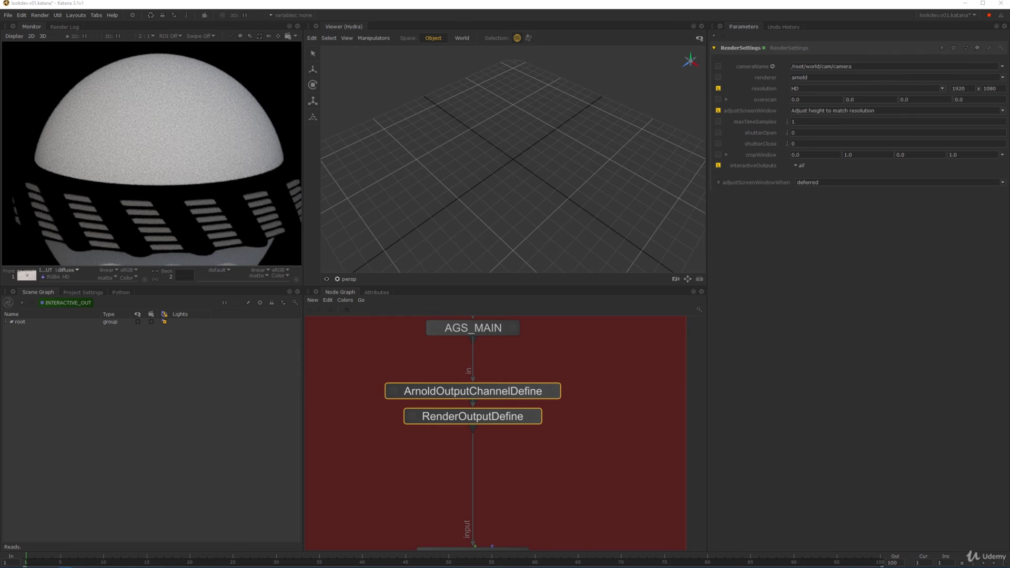
# Step: Copy the specular expression C<RS[^'coat']>.* from Arnold's Light Path Expression AOVs page in the browser, then return to Katana
pyautogui.moveTo(1009, 126); pyautogui.dragTo(764, 134)
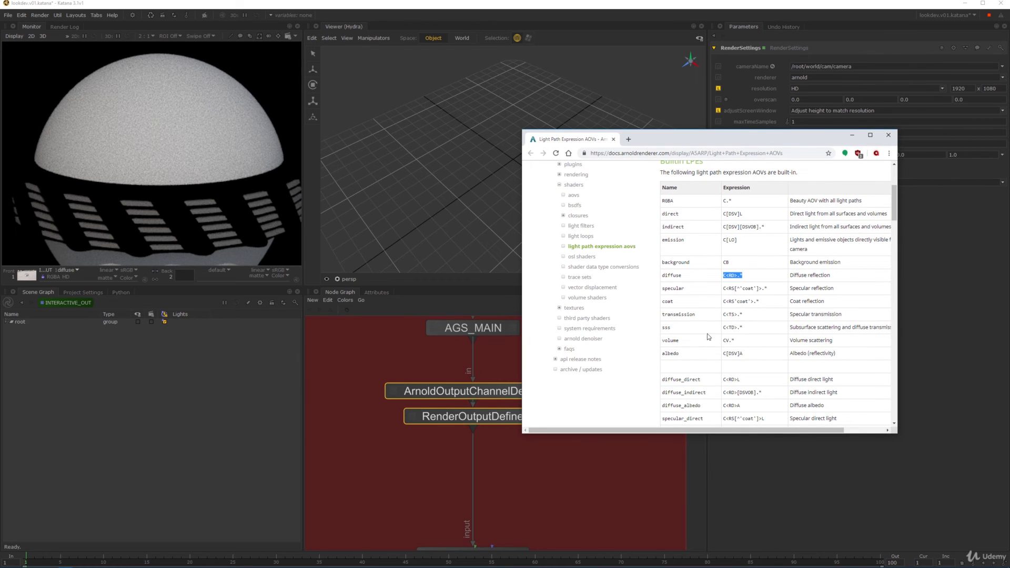
pyautogui.moveTo(769, 289); pyautogui.dragTo(728, 289)
pyautogui.hotkey('ctrl', 'c')
pyautogui.click(518, 496)
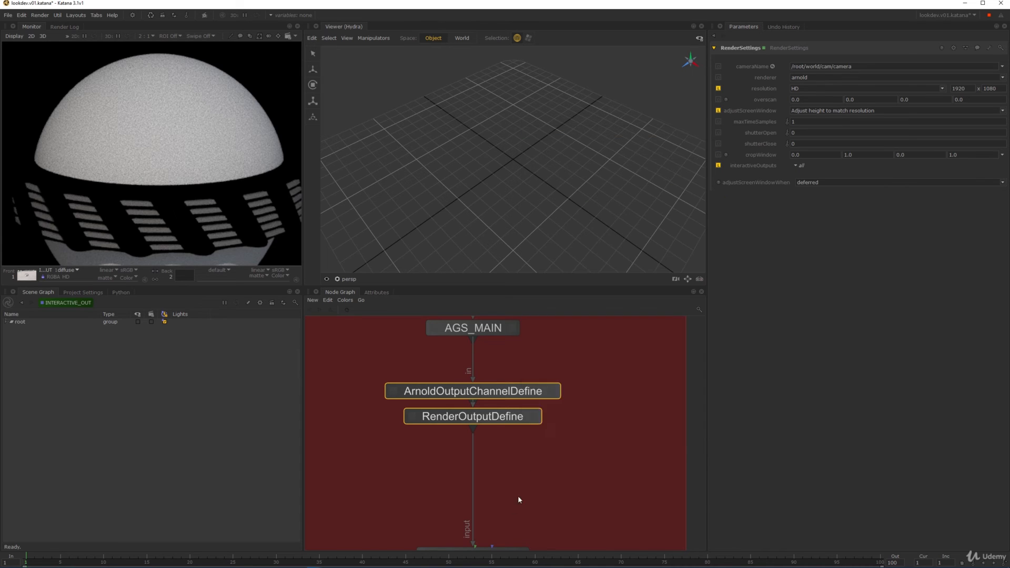
# Step: Duplicate the ArnoldOutputChannelDefine and RenderOutputDefine nodes and place the copies between RenderOutputDefine and RenderSettings
pyautogui.moveTo(554, 429); pyautogui.dragTo(463, 383)
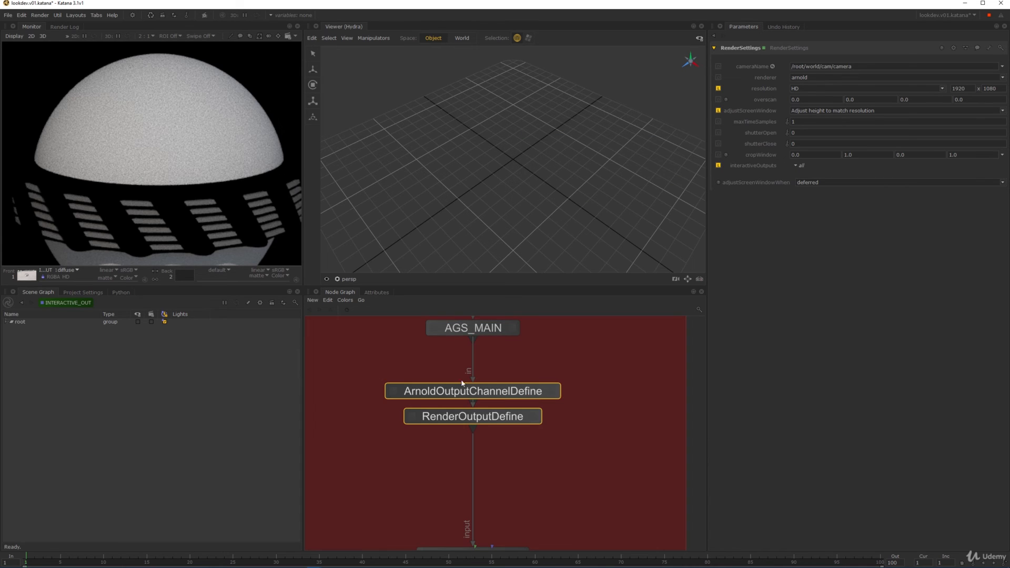
pyautogui.click(328, 301)
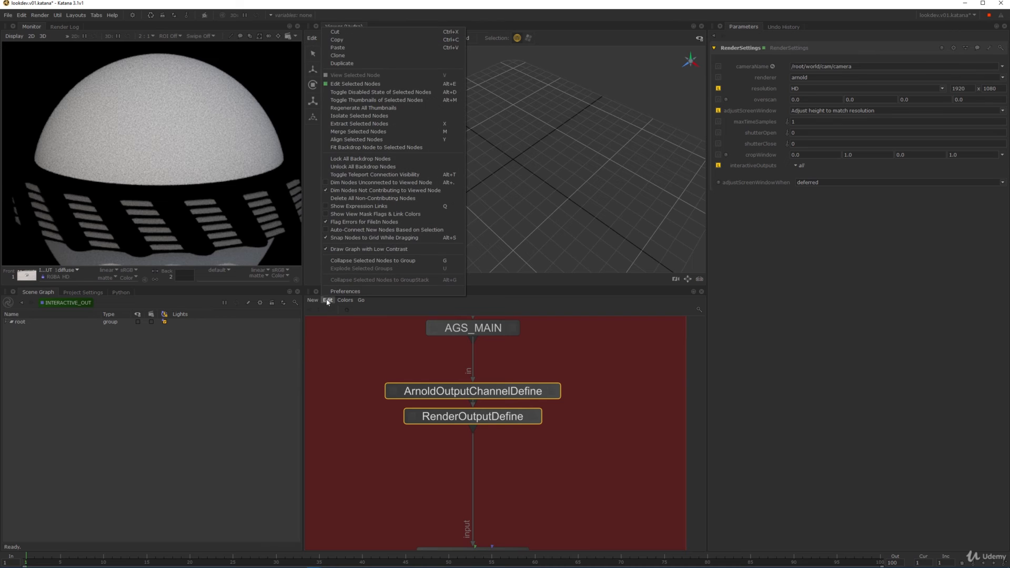
pyautogui.click(360, 63)
pyautogui.click(543, 352)
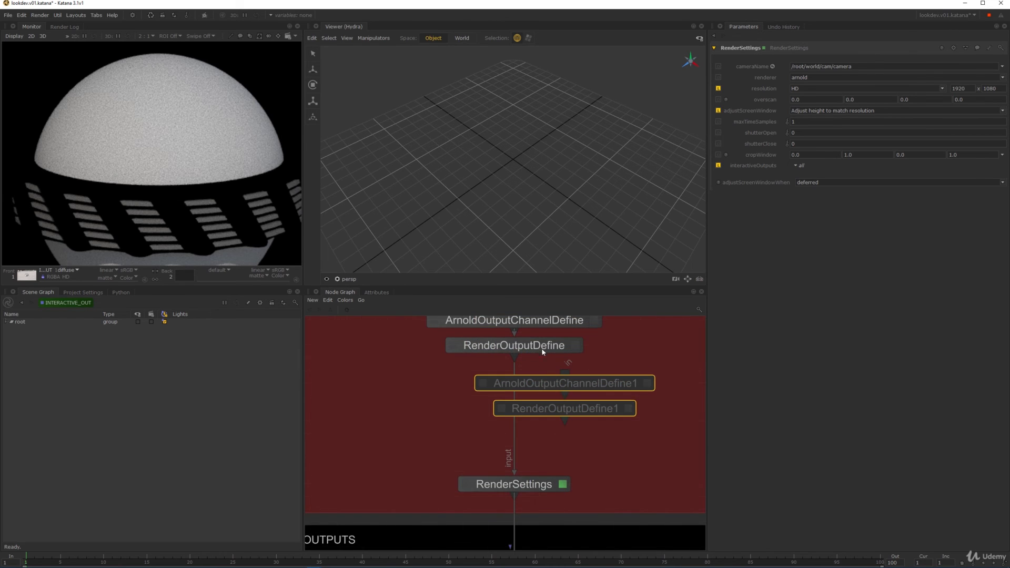
# Step: Wire the duplicated pair into the graph, from RenderOutputDefine into ArnoldOutputChannelDefine1 and from RenderOutputDefine1 into RenderSettings
pyautogui.press('`')
pyautogui.click(544, 380)
pyautogui.press('`')
pyautogui.click(526, 484)
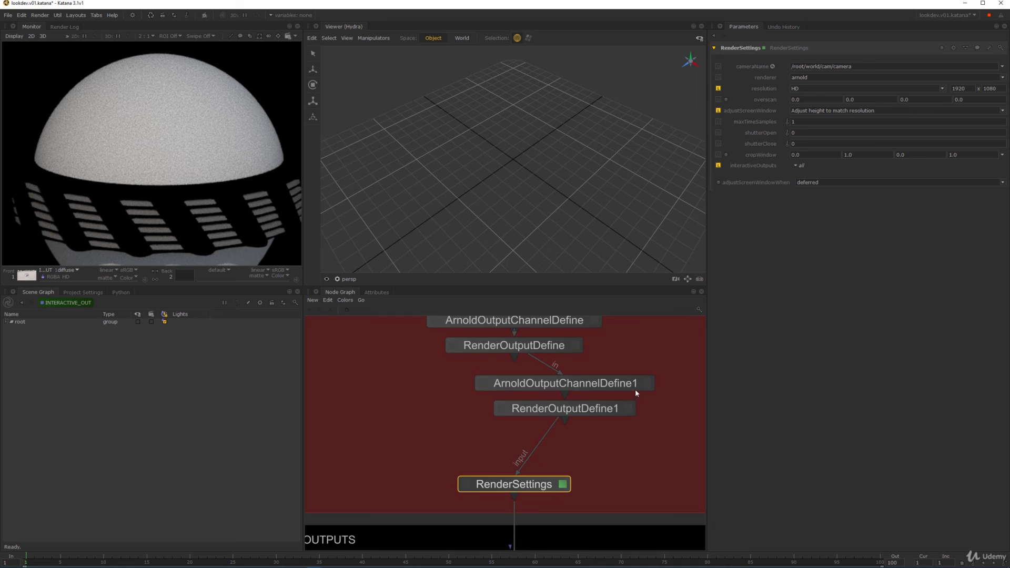
# Step: Edit ArnoldOutputChannelDefine1 and replace its lightPathExpression with the copied C<RS[^'coat']>.*
pyautogui.click(647, 383)
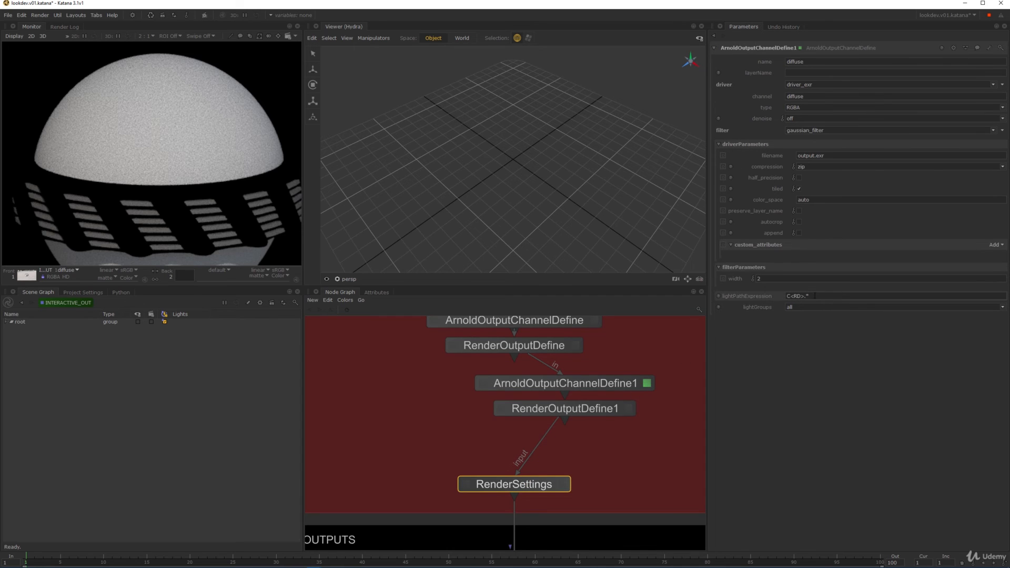
pyautogui.moveTo(815, 295); pyautogui.dragTo(762, 296)
pyautogui.hotkey('ctrl', 'v')
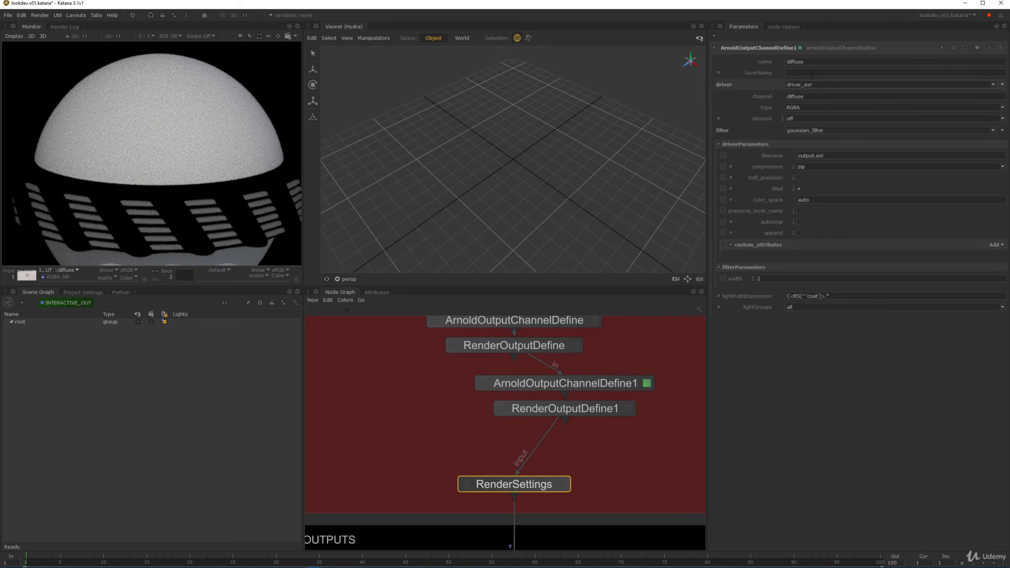
# Step: Set the name of ArnoldOutputChannelDefine1's output channel to specular and copy that name
pyautogui.doubleClick(795, 62)
pyautogui.write('spec')
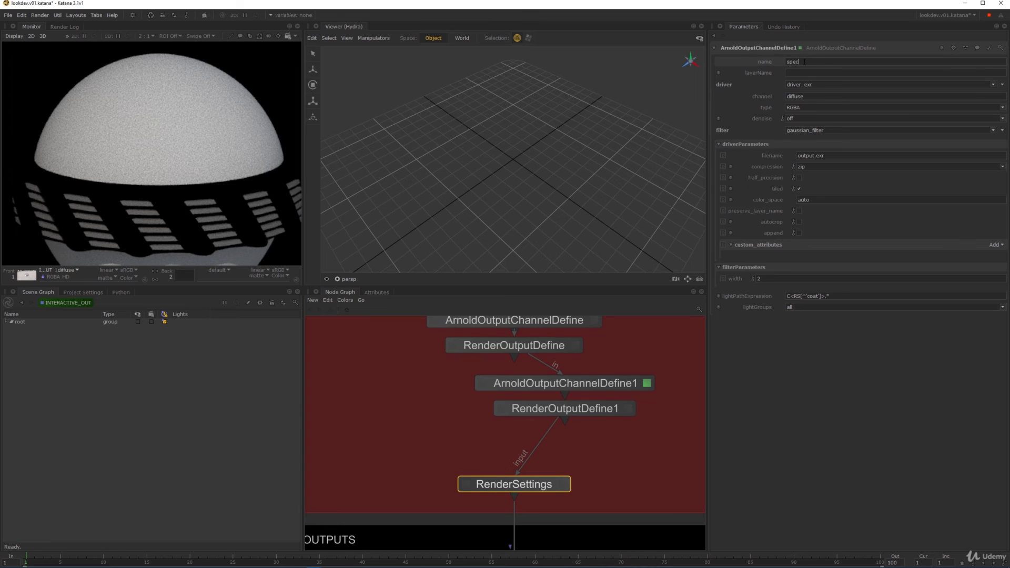
pyautogui.write('ular')
pyautogui.press('Return')
pyautogui.hotkey('ctrl', 'c')
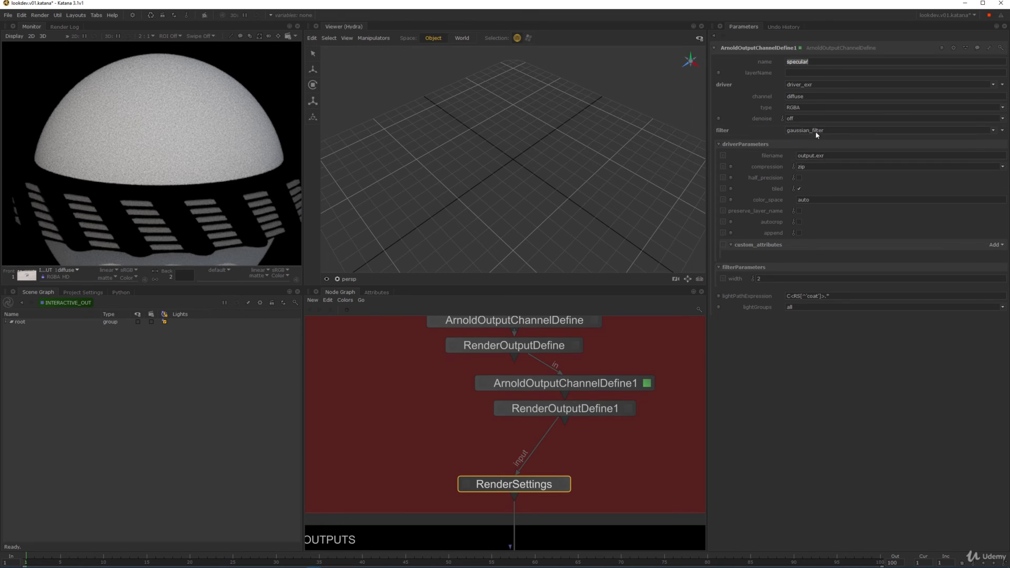
# Step: Set ArnoldOutputChannelDefine1's channel to specular, and set RenderOutputDefine1's output name and channel to specular
pyautogui.moveTo(808, 97); pyautogui.dragTo(757, 97)
pyautogui.hotkey('ctrl', 'v')
pyautogui.click(628, 408)
pyautogui.doubleClick(769, 62)
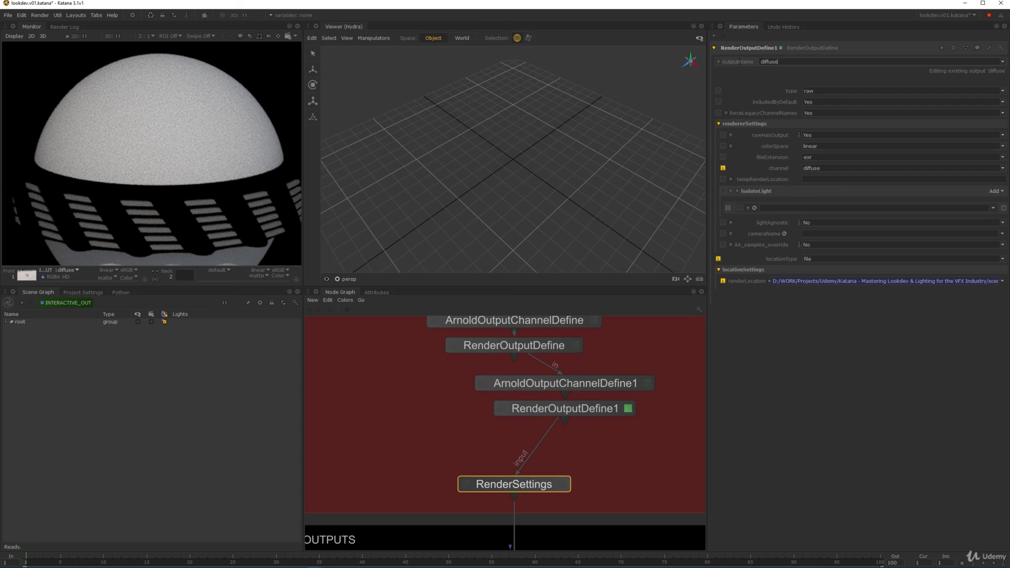
pyautogui.hotkey('ctrl', 'v')
pyautogui.click(827, 168)
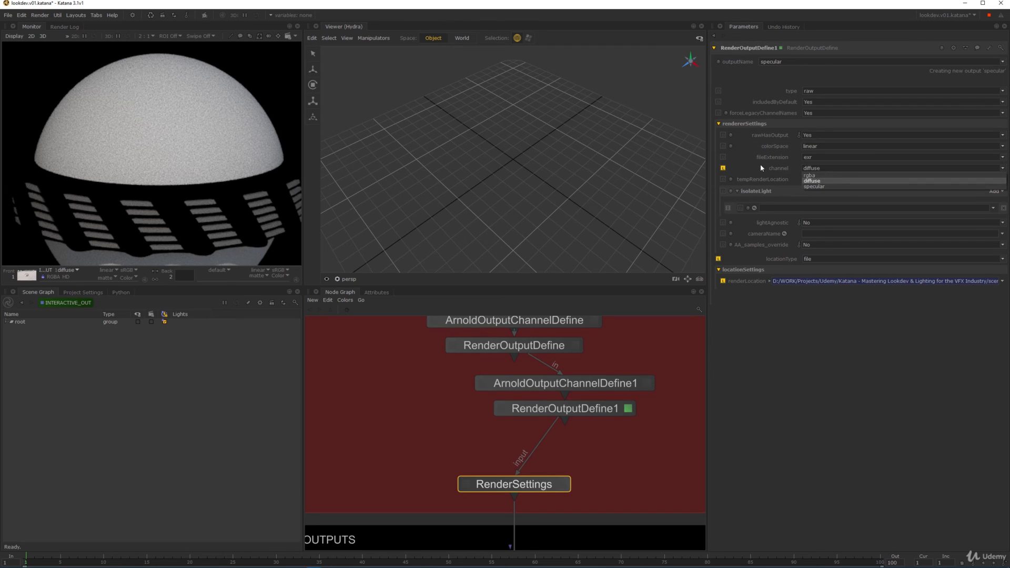
pyautogui.click(828, 185)
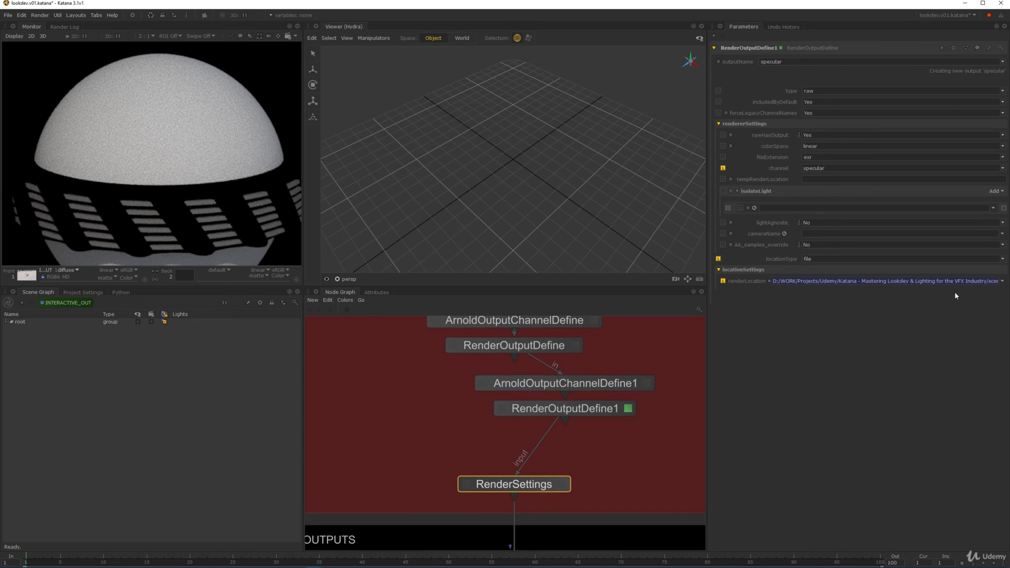
# Step: Check RenderOutputDefine1's renderLocation path and expression, and align the duplicated node pair vertically beneath RenderOutputDefine
pyautogui.moveTo(956, 282); pyautogui.dragTo(980, 291)
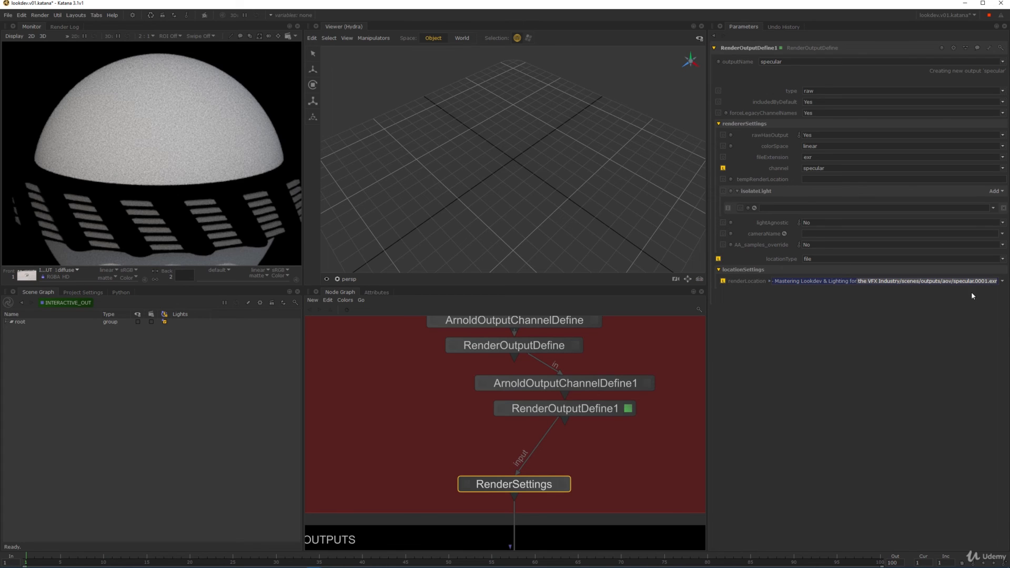
pyautogui.click(768, 281)
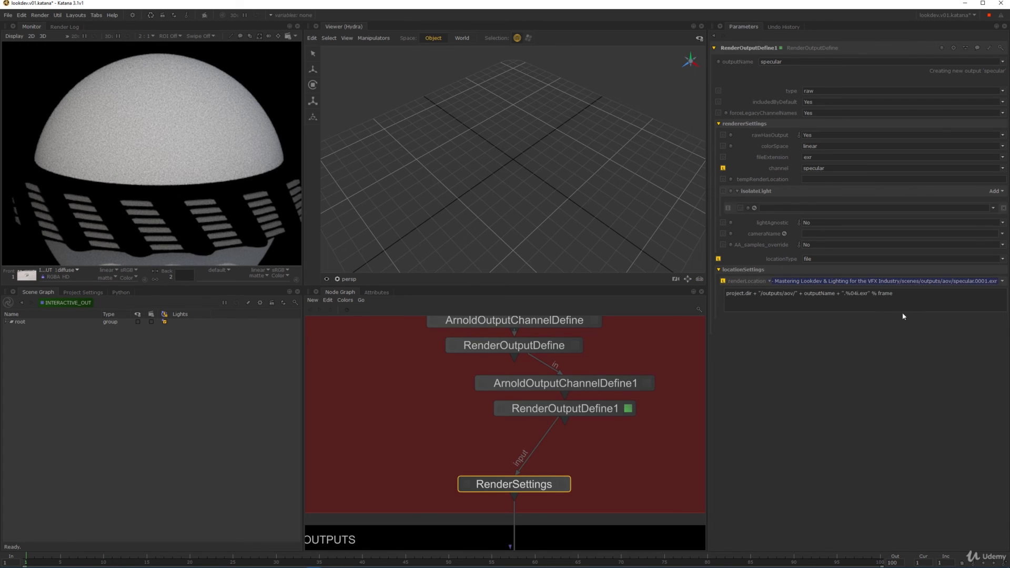
pyautogui.moveTo(660, 371); pyautogui.dragTo(558, 411)
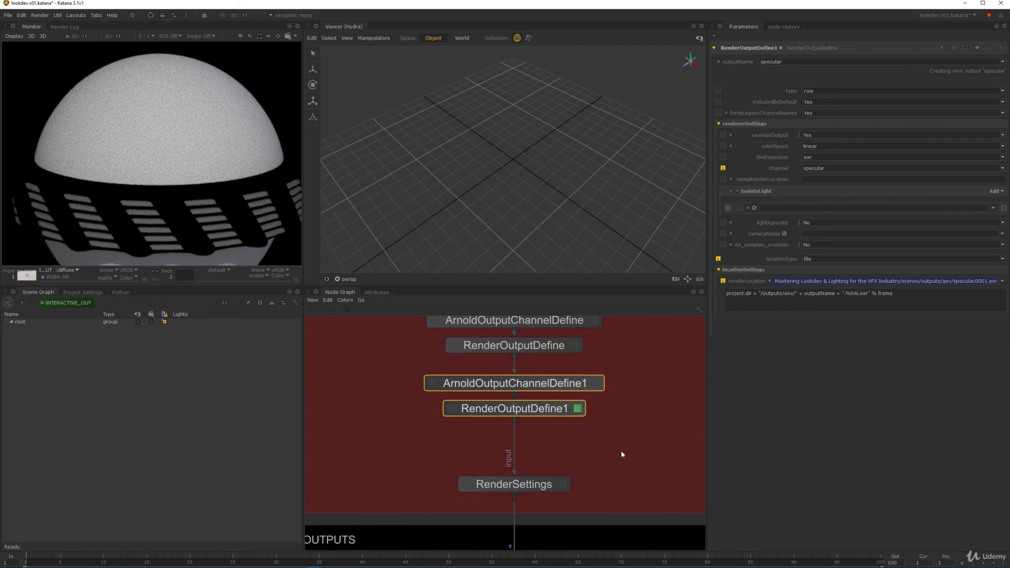
# Step: Preview the specular output in the Monitor, framing the whole render, and switch back to the default output
pyautogui.moveTo(603, 484); pyautogui.dragTo(598, 389, button='middle')
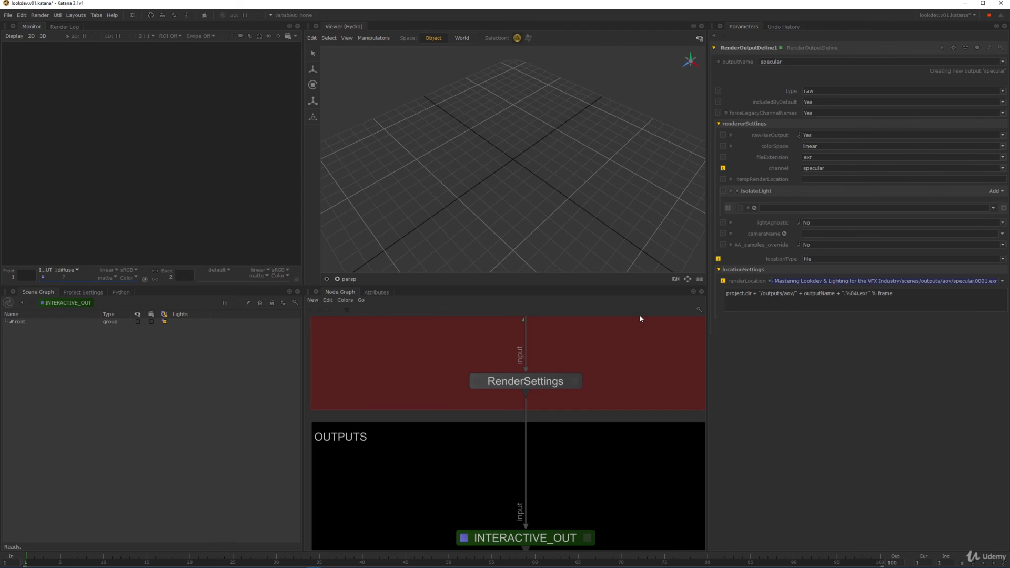
pyautogui.click(72, 270)
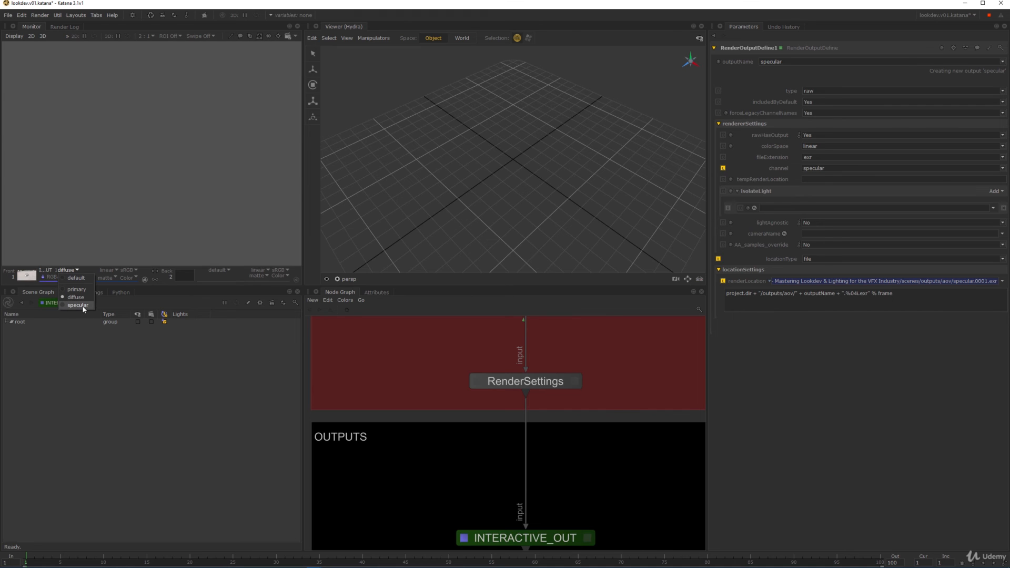
pyautogui.click(83, 308)
pyautogui.scroll(-1, 134, 208)
pyautogui.moveTo(146, 200); pyautogui.dragTo(166, 159, button='middle')
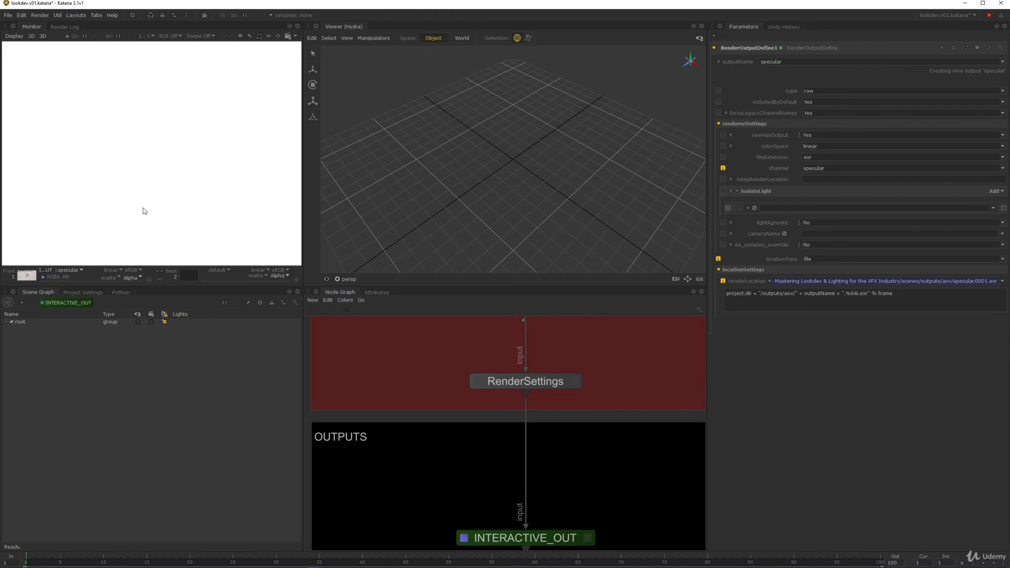
pyautogui.click(70, 269)
pyautogui.click(77, 278)
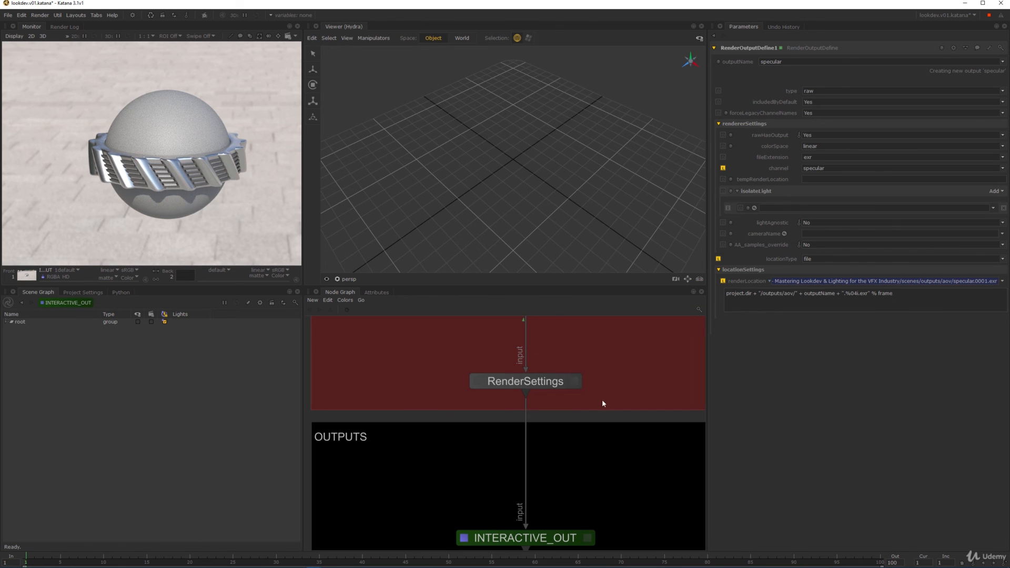
pyautogui.moveTo(599, 351); pyautogui.dragTo(577, 470, button='middle')
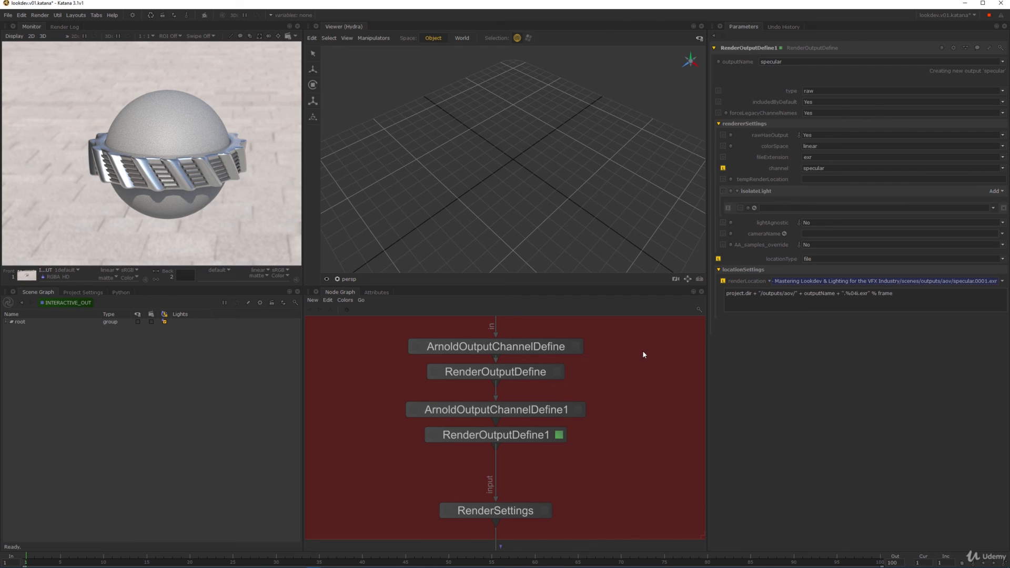
pyautogui.moveTo(643, 338); pyautogui.dragTo(465, 379)
pyautogui.moveTo(376, 388); pyautogui.dragTo(592, 451)
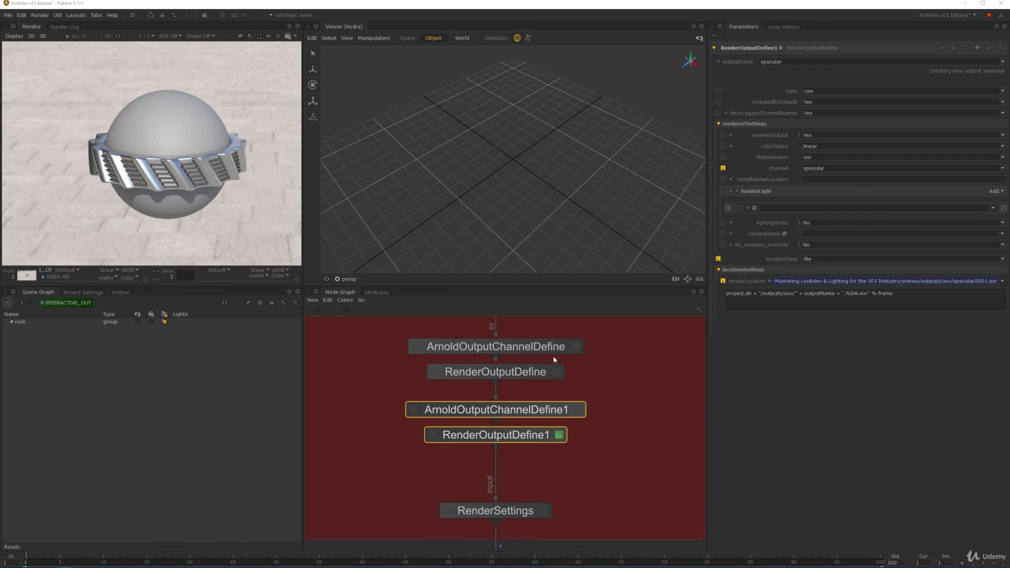
# Step: Rename the ArnoldOutputChannelDefine node beneath AGS_MAIN as AOV_Diffuse
pyautogui.moveTo(603, 383); pyautogui.dragTo(615, 420, button='middle')
pyautogui.click(616, 420)
pyautogui.click(546, 381)
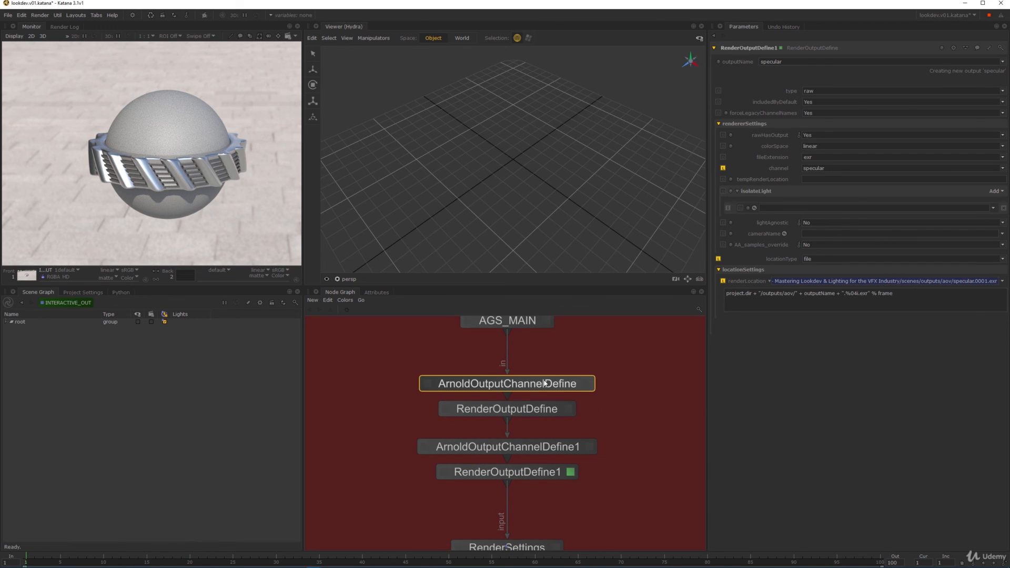
pyautogui.doubleClick(546, 383)
pyautogui.write('AOV')
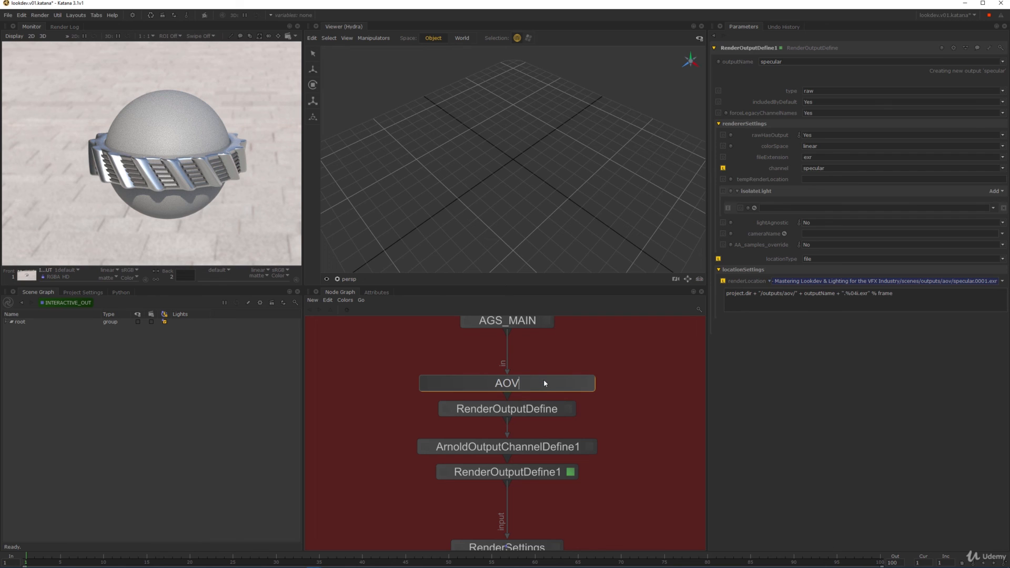
pyautogui.write('_Diffuse')
pyautogui.press('Return')
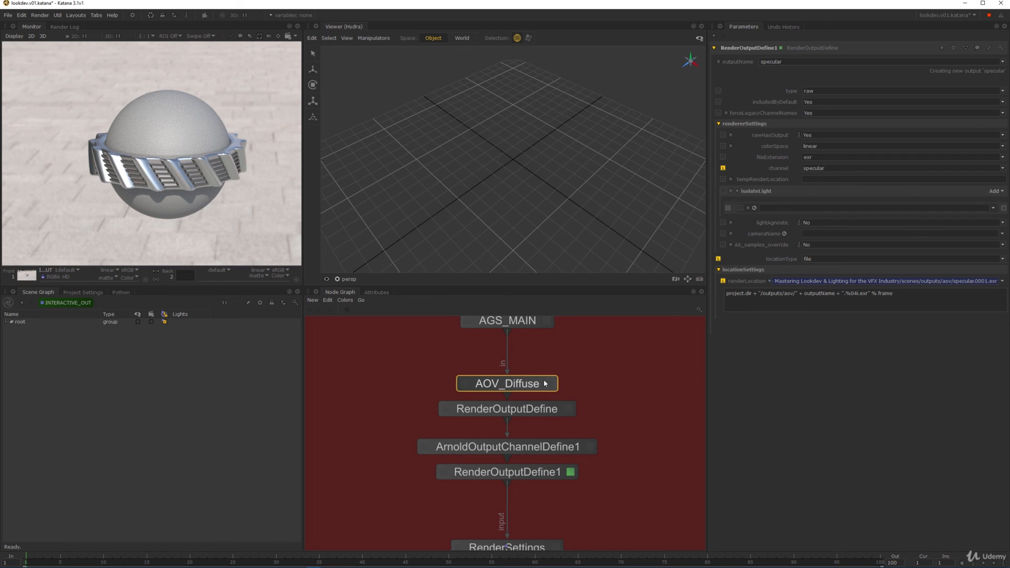
# Step: Rename the RenderOutputDefine node beneath AOV_Diffuse as Output_Diffuse
pyautogui.click(547, 411)
pyautogui.doubleClick(547, 411)
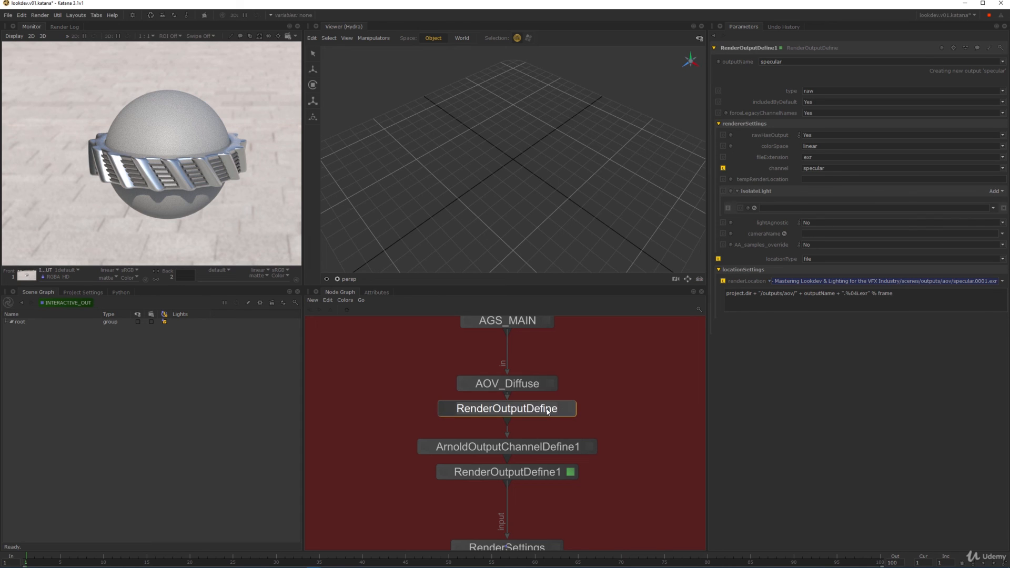
pyautogui.write('Out')
pyautogui.press('BackSpace')
pyautogui.press('BackSpace')
pyautogui.write('out')
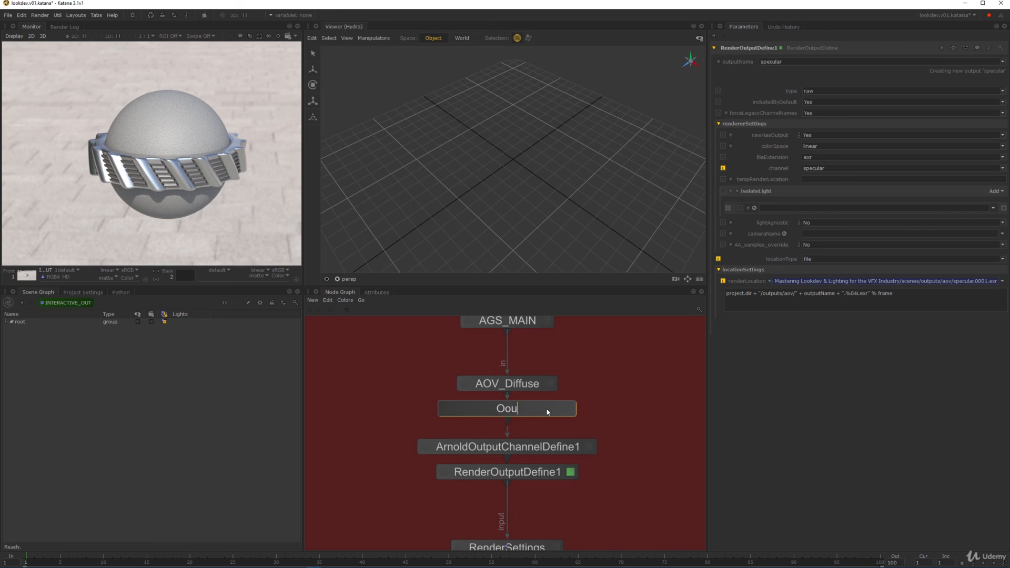
pyautogui.press('BackSpace')
pyautogui.press('BackSpace')
pyautogui.press('BackSpace')
pyautogui.write('ut-')
pyautogui.press('BackSpace')
pyautogui.write('put_Diffuse')
pyautogui.press('Return')
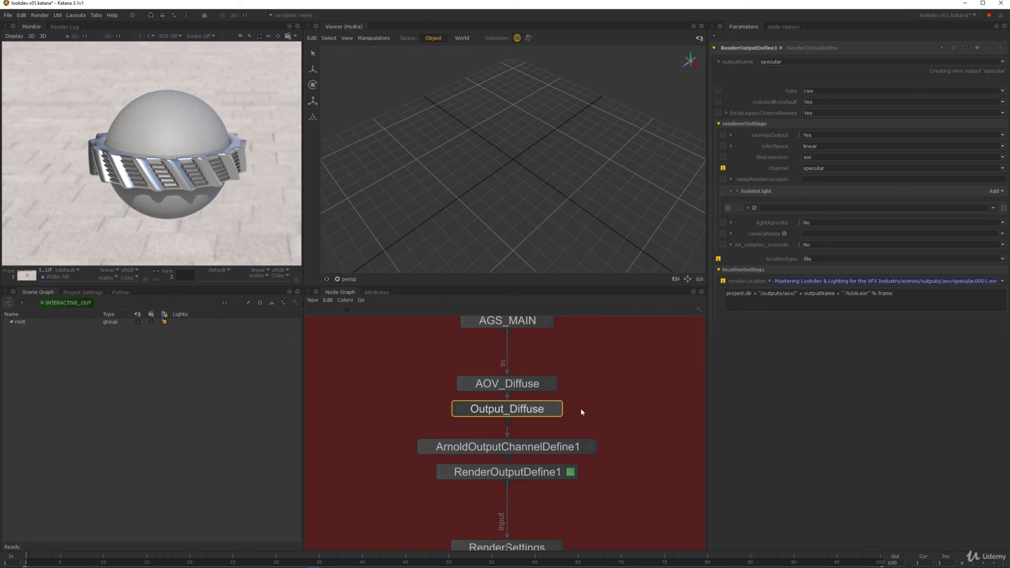
pyautogui.moveTo(582, 371); pyautogui.dragTo(468, 409)
pyautogui.moveTo(373, 356); pyautogui.dragTo(633, 475)
pyautogui.click(631, 469)
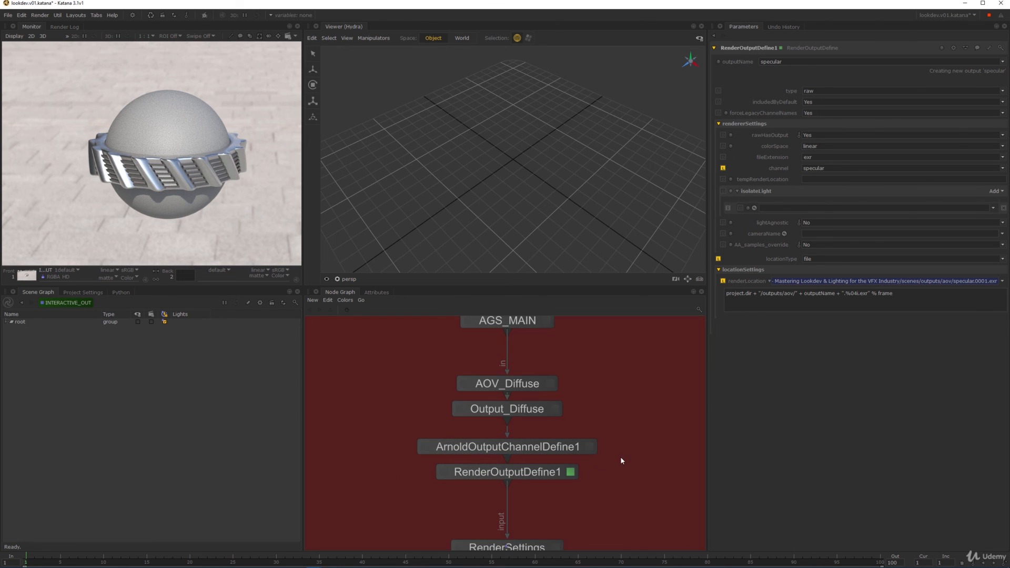